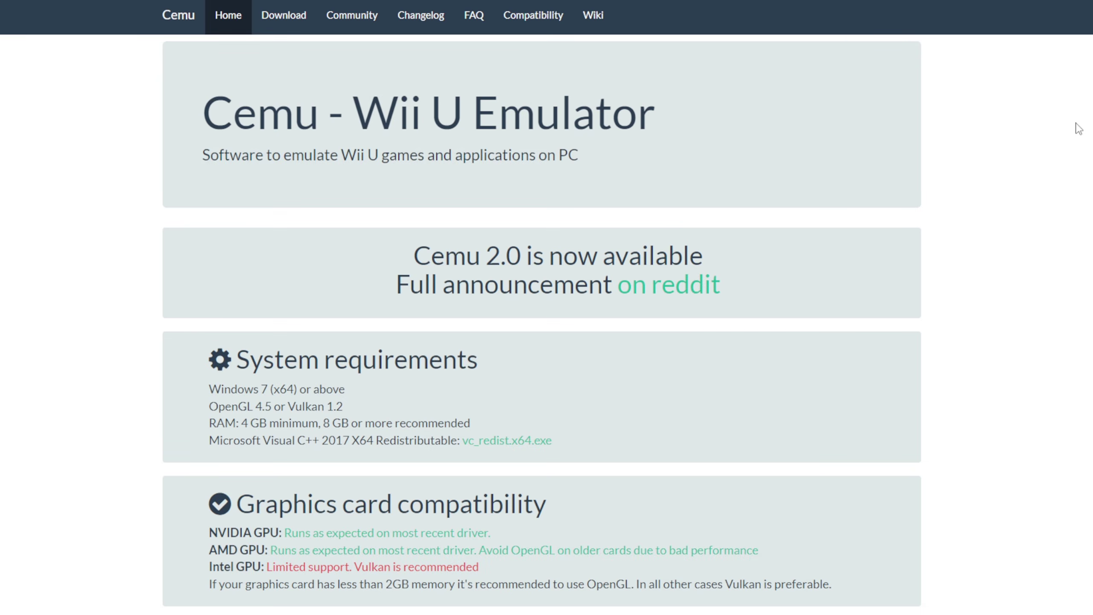
Follow the download link for the experimental Cemu 2.0 version and open the Cemu 2.0-65 (Experimental) release.
scroll(542, 323, down, 6)
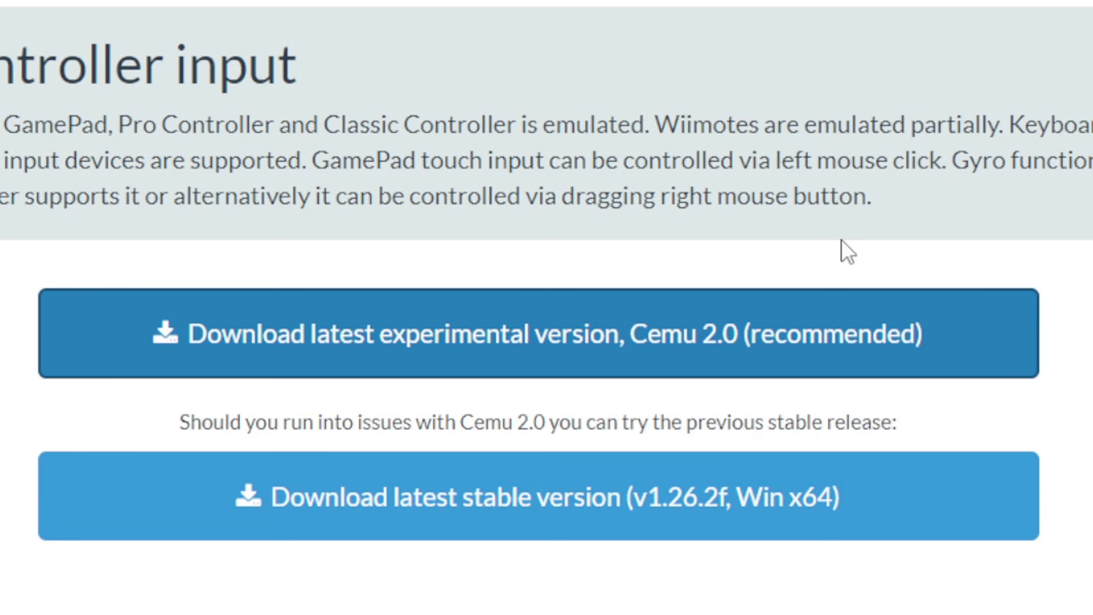
click(905, 344)
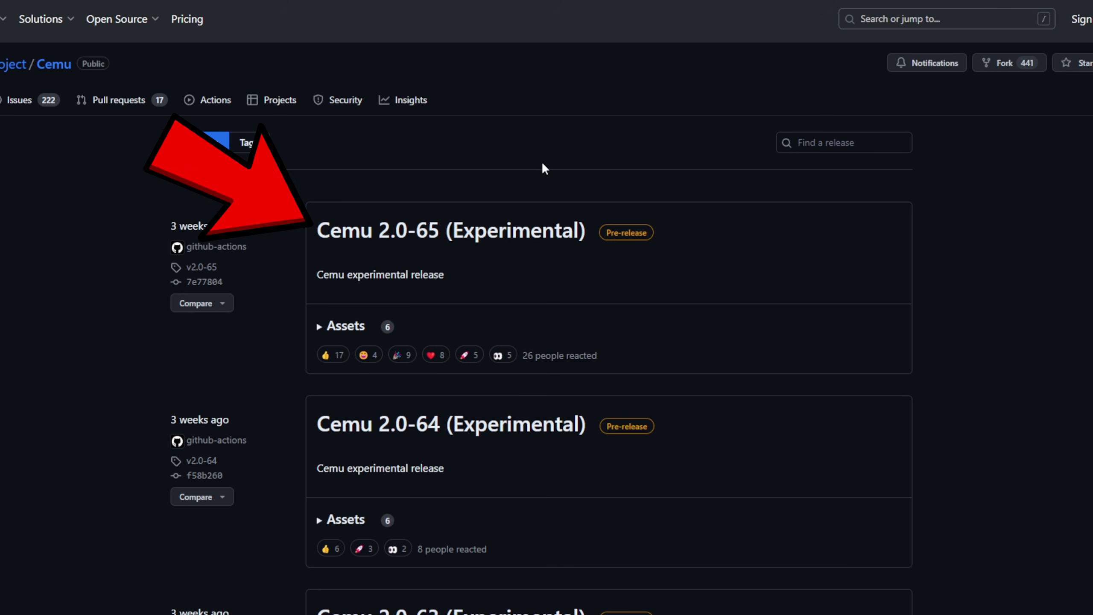
click(483, 240)
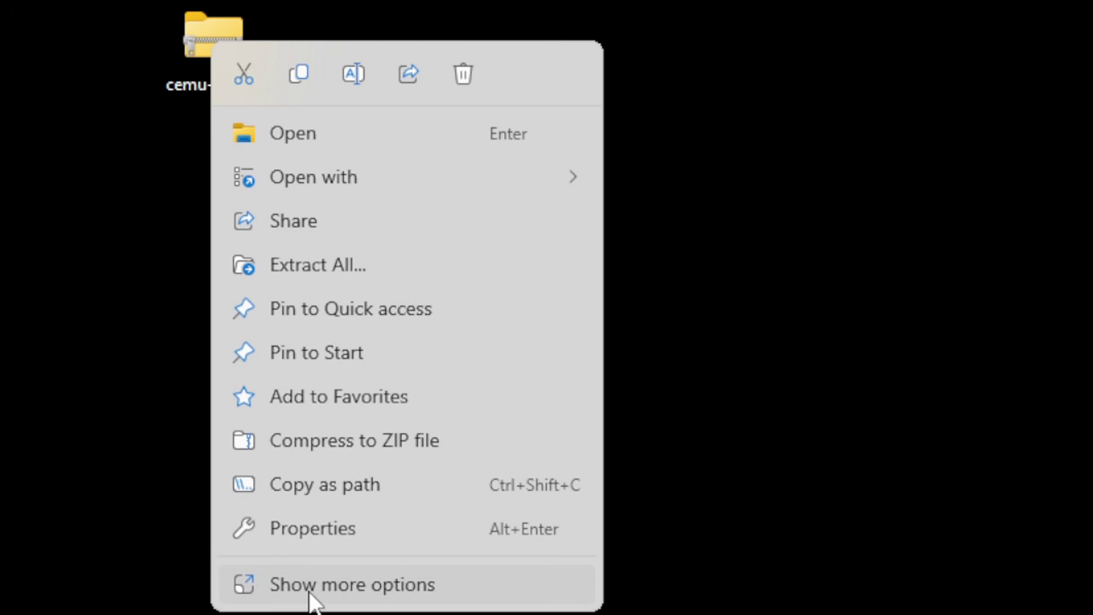
Extract the downloaded Cemu archive with 7-Zip into its own folder, cemu-2.0-65-windows-x64.
click(292, 594)
mouse_move(280, 195)
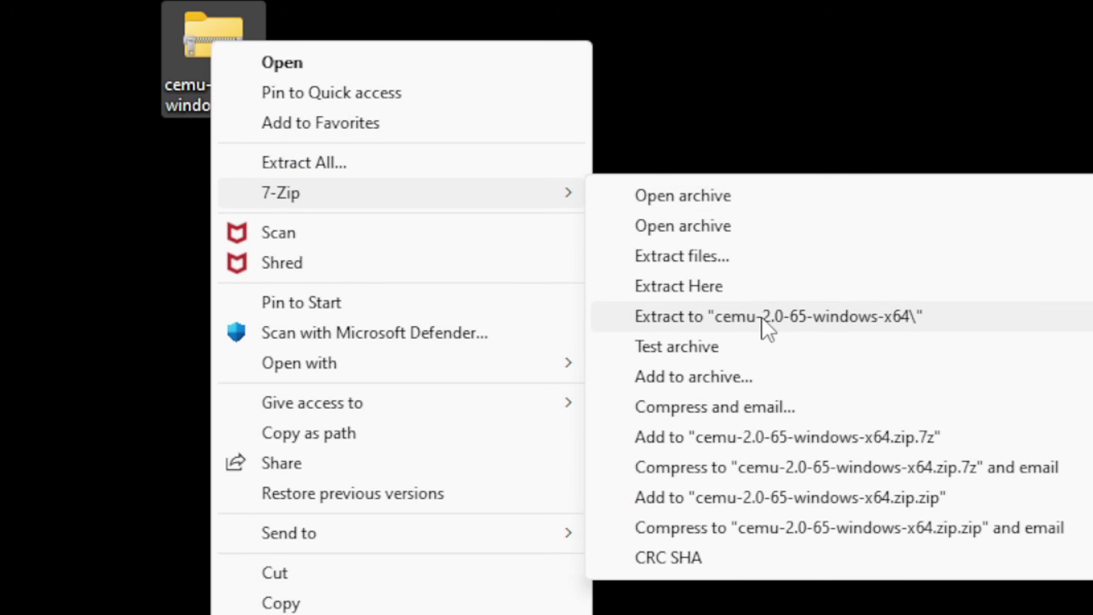
click(794, 316)
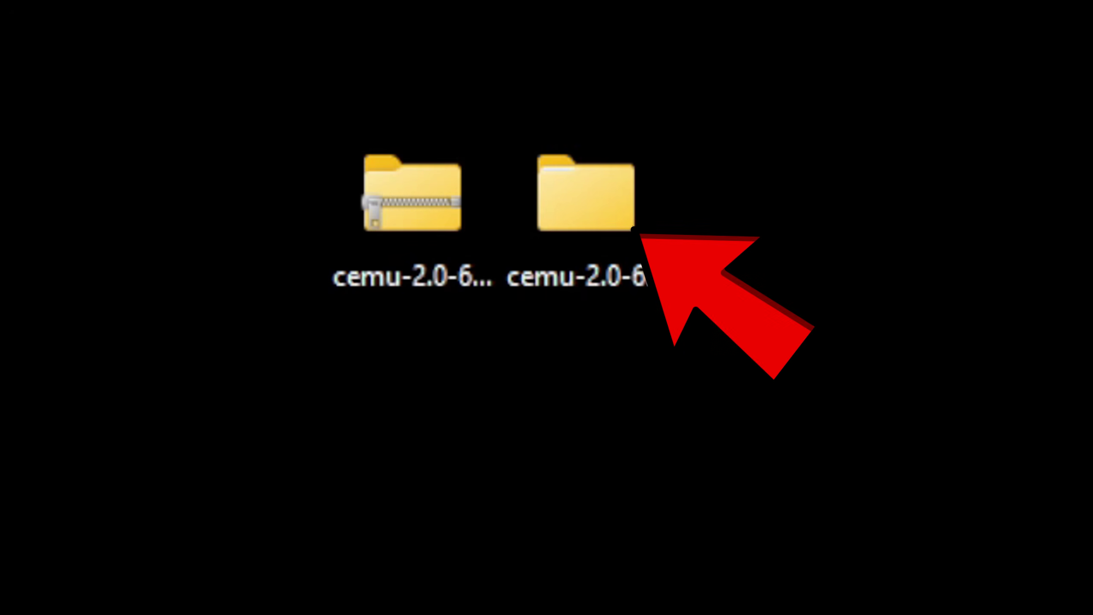
Delete the Cemu zip archive and launch Cemu from the extracted folder.
right_click(396, 238)
click(811, 285)
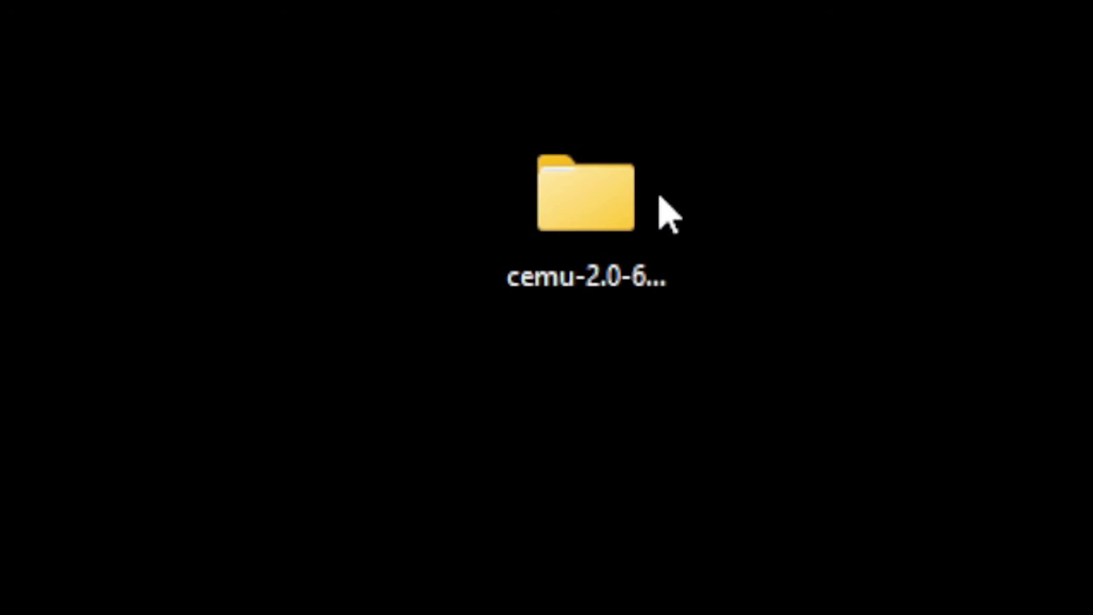
double_click(598, 212)
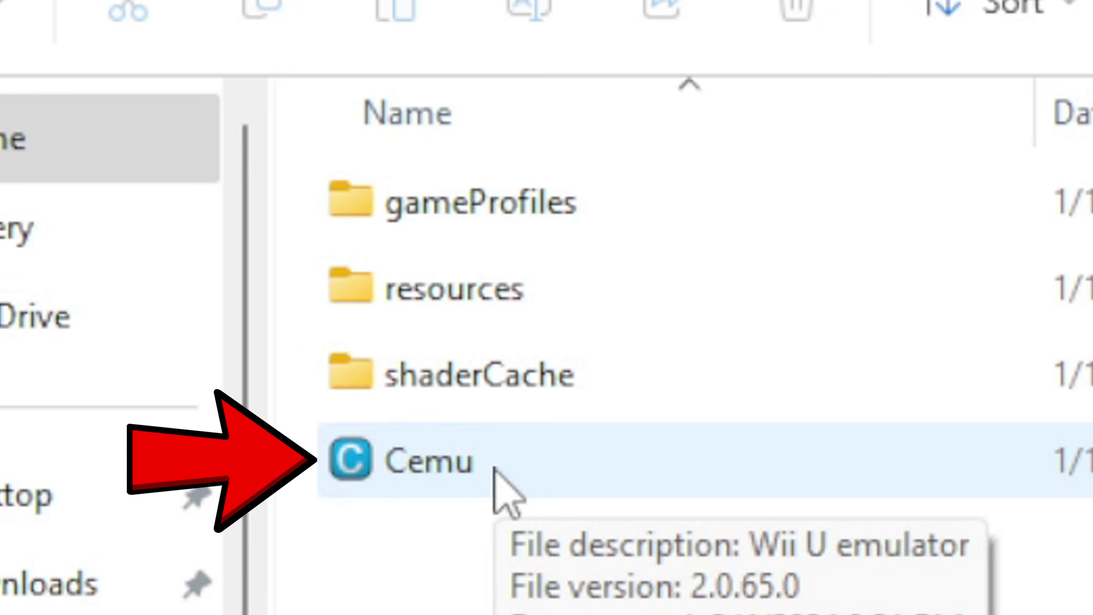
double_click(495, 468)
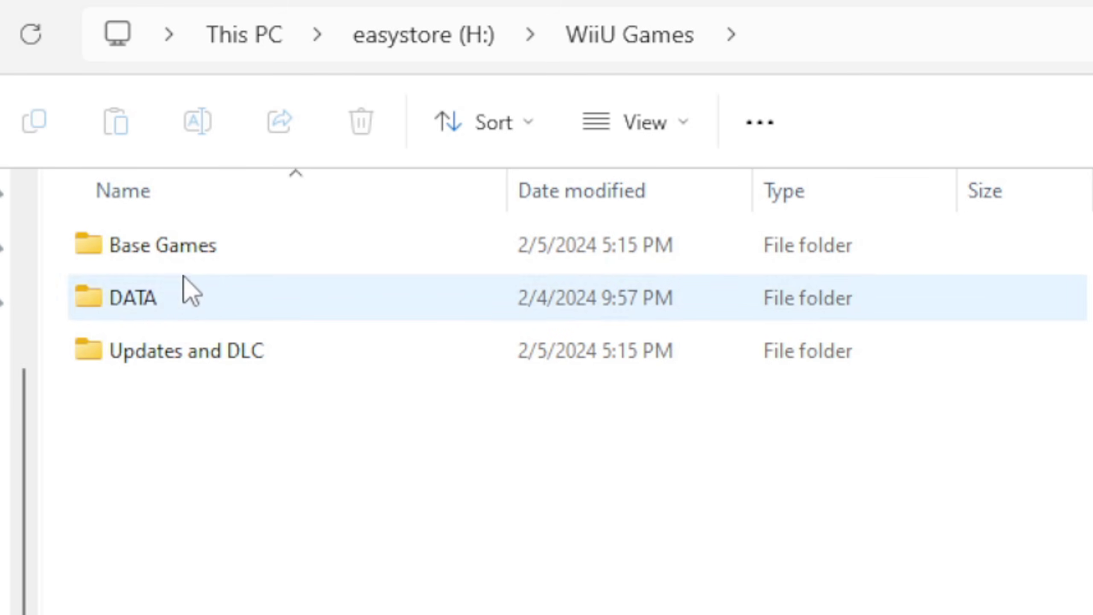
Look through the Base Games and the Updates and DLC folders inside WiiU Games on the easystore (H:) drive.
double_click(185, 245)
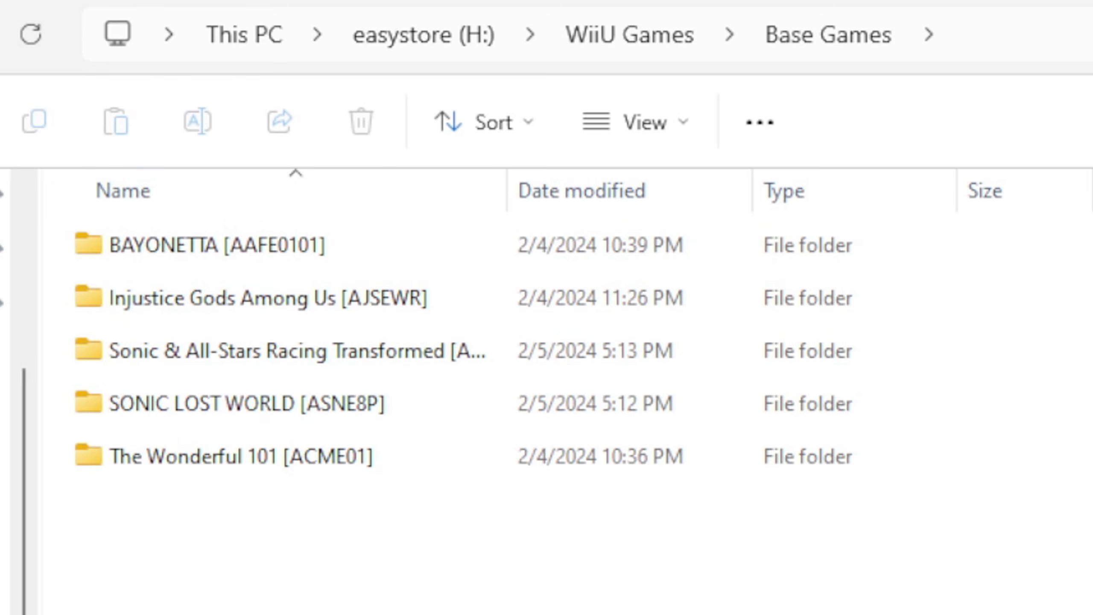
key(alt+Left)
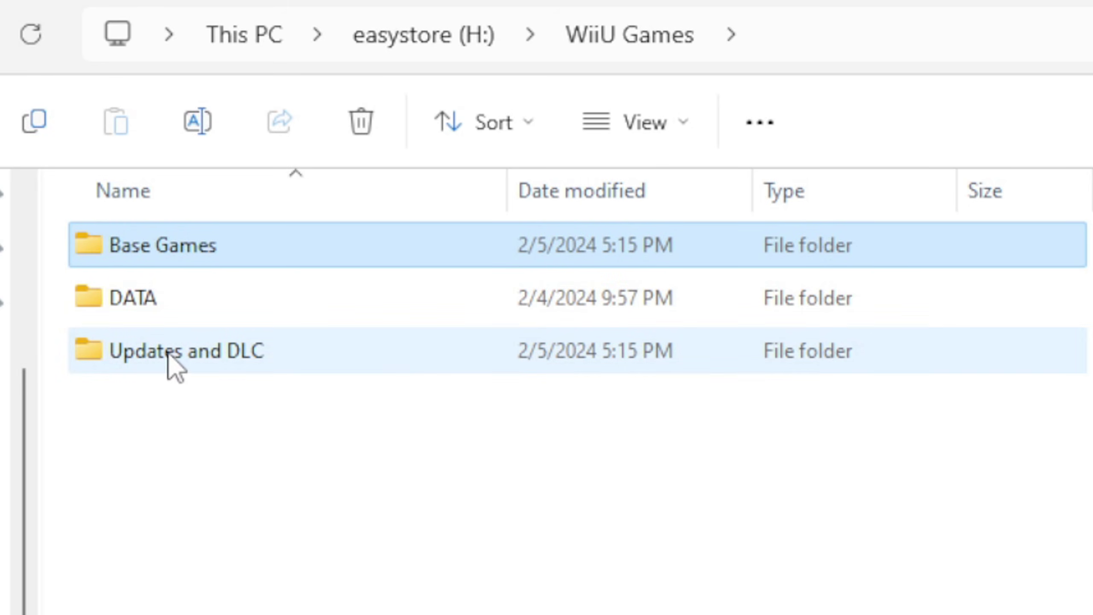
double_click(174, 368)
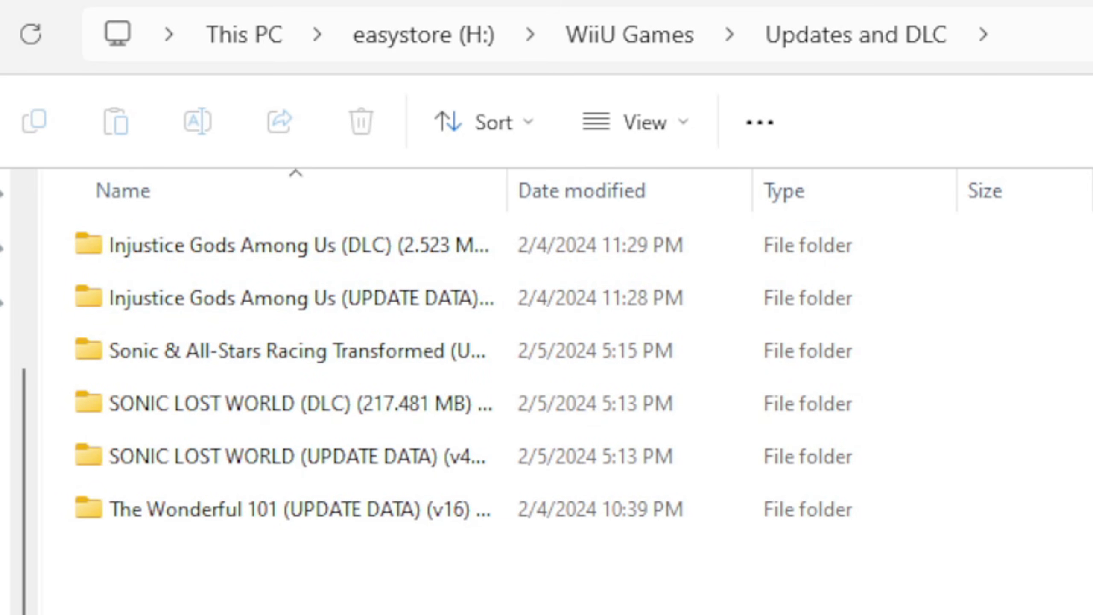
key(alt+Left)
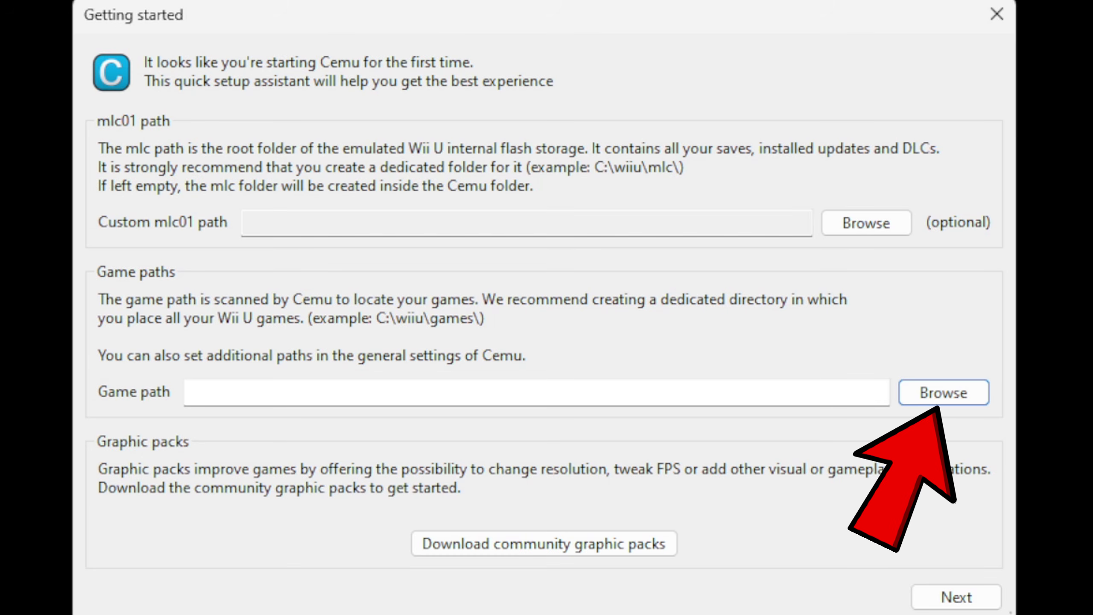
Set the game path in the Getting started assistant to H:\WiiU Games\Base Games.
click(945, 393)
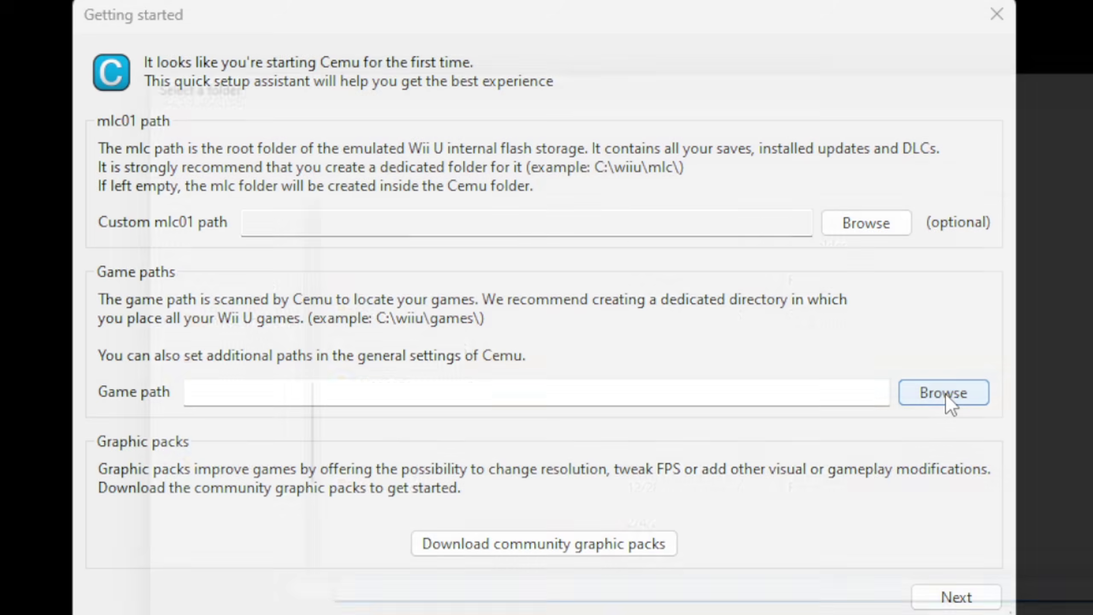
drag(197, 247, 200, 316)
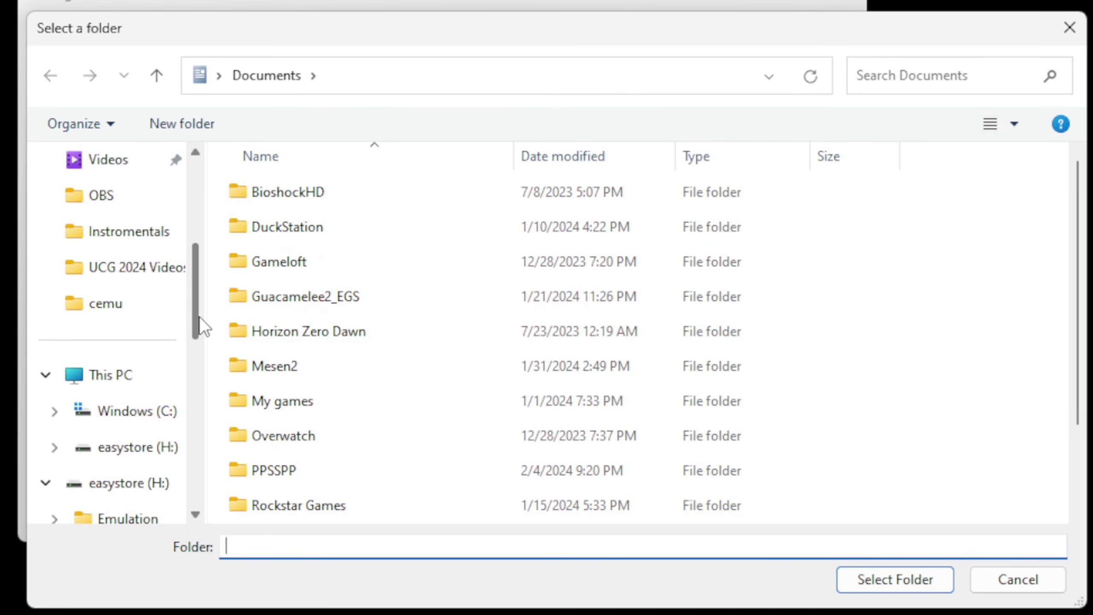
click(172, 448)
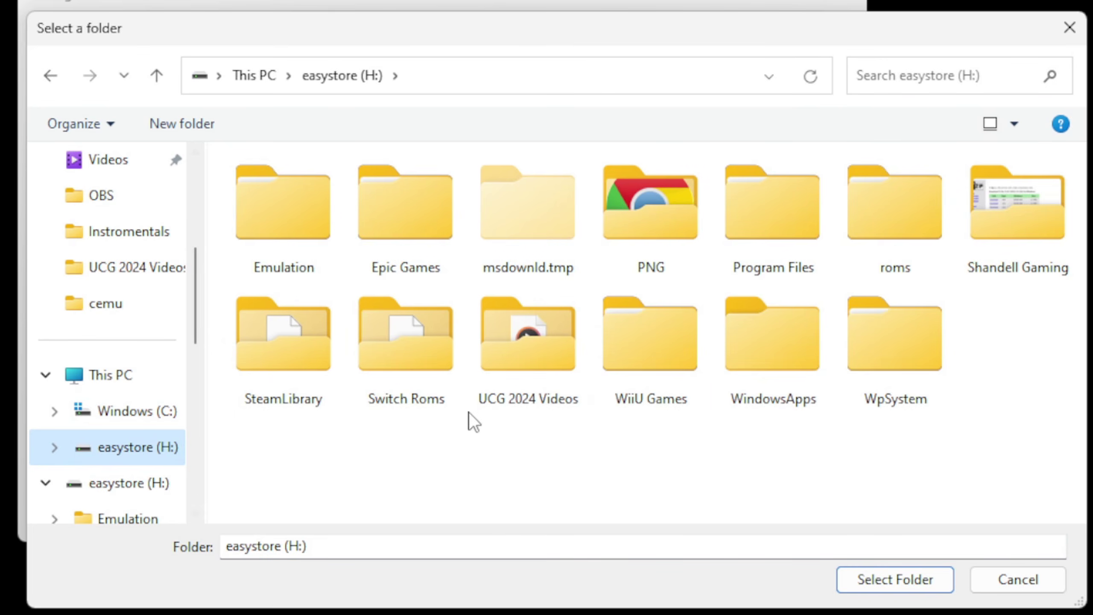
double_click(646, 336)
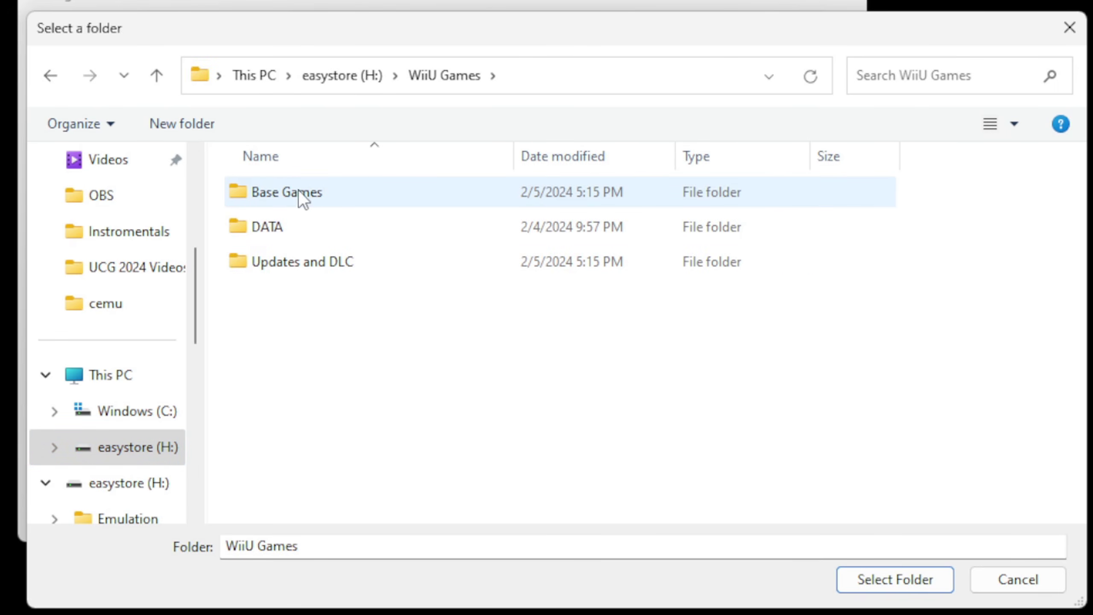
click(339, 191)
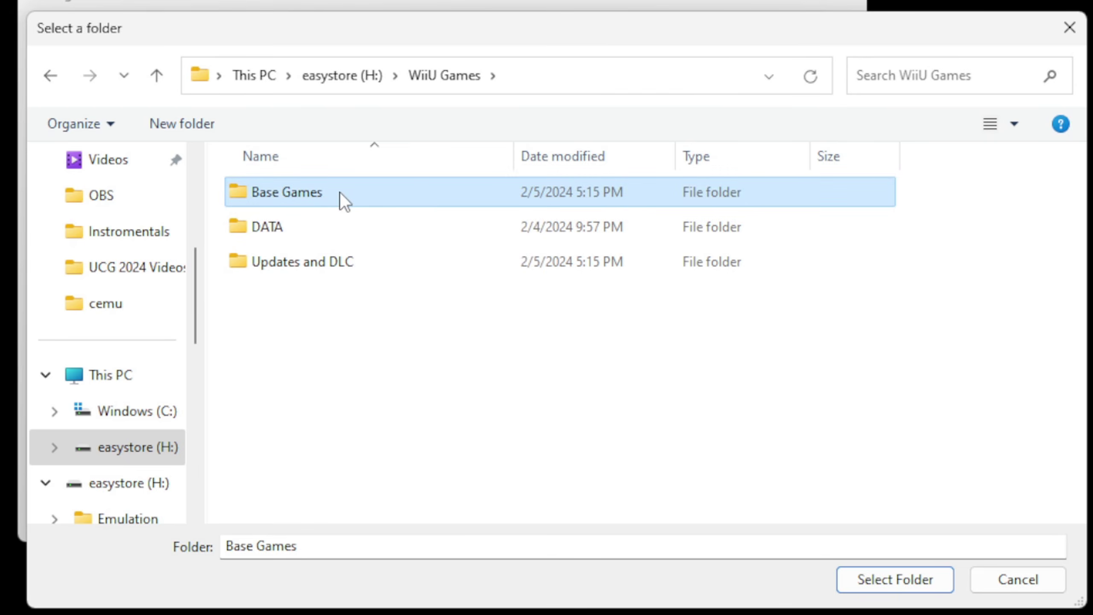
click(897, 579)
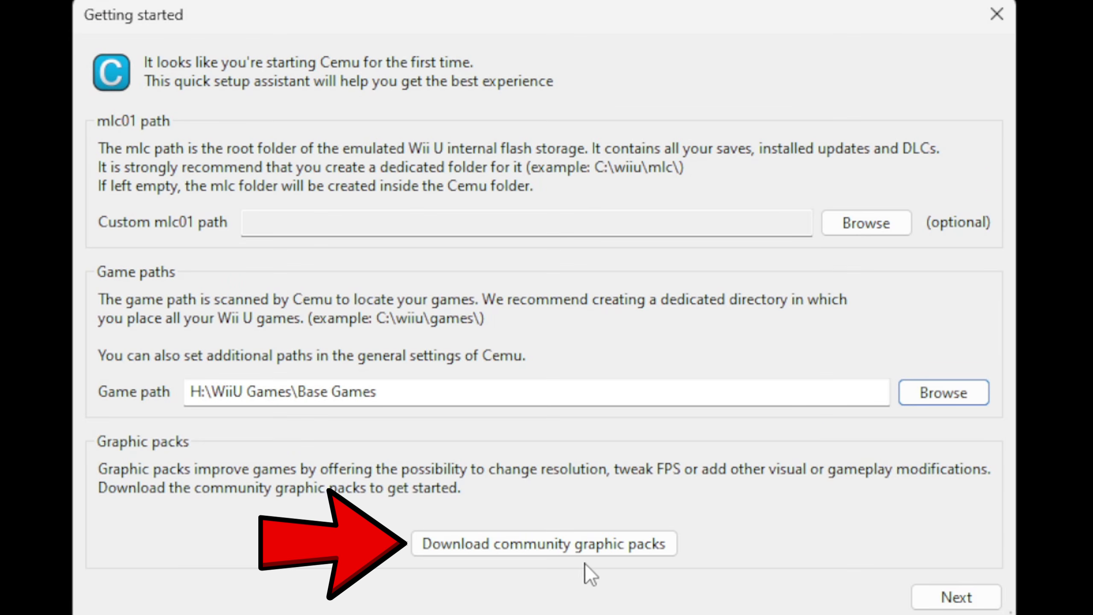
Download the community graphic packs, decline to view them, and continue to the input settings page of the assistant.
click(544, 540)
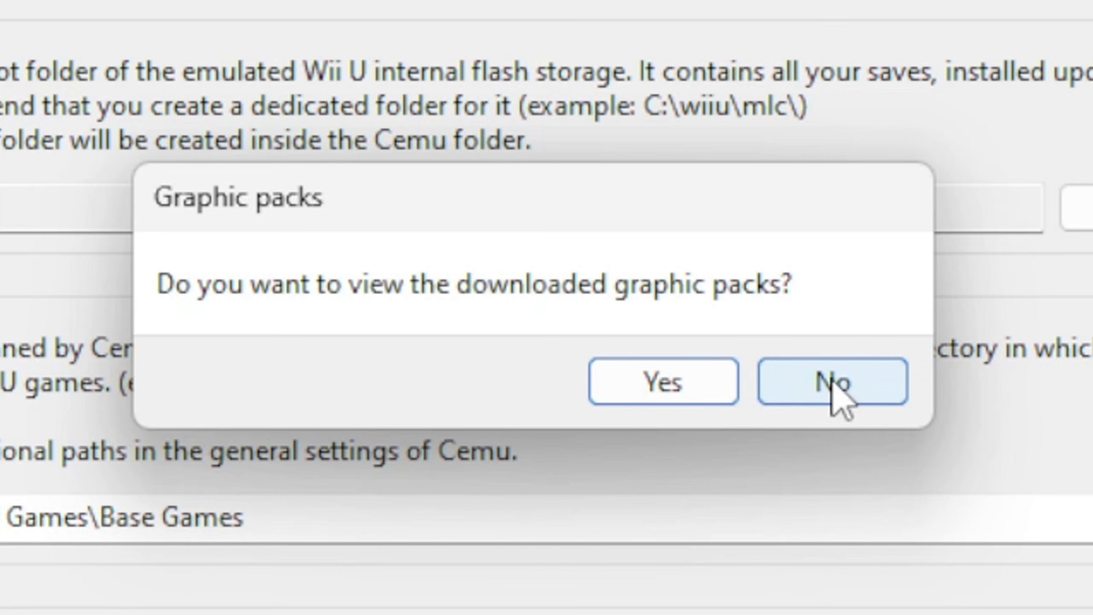
click(851, 382)
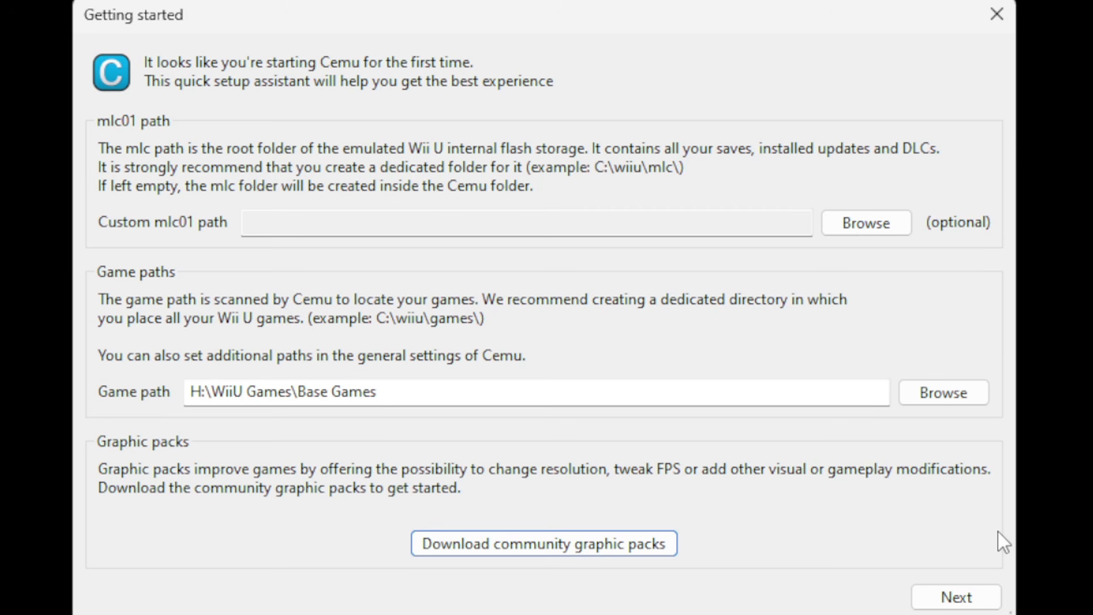
click(956, 597)
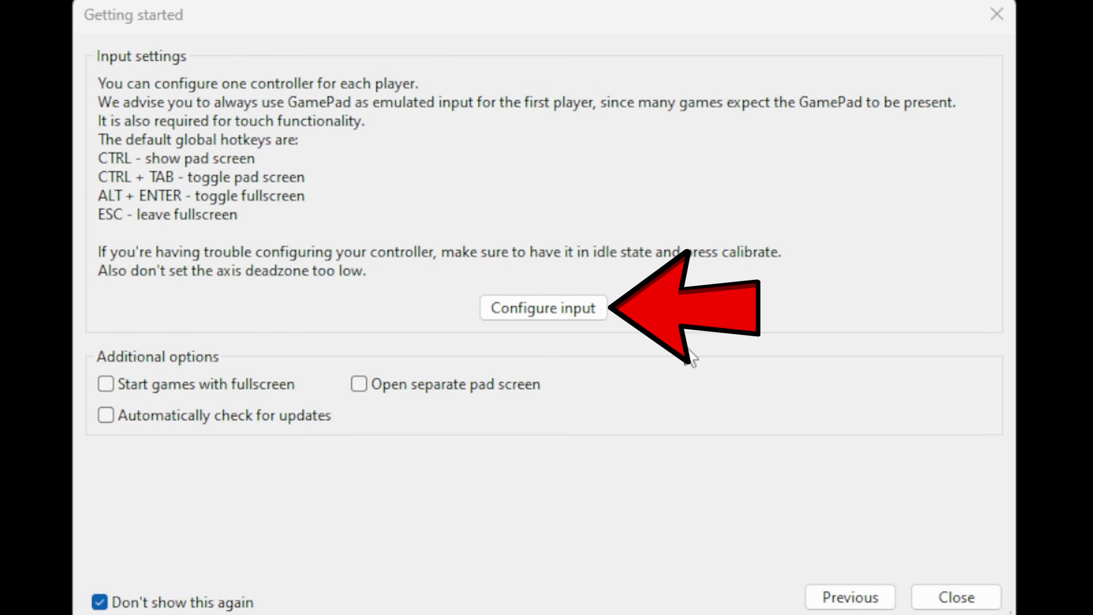
Open the input configuration and set Controller 1's emulated controller to Wii U GamePad.
click(561, 311)
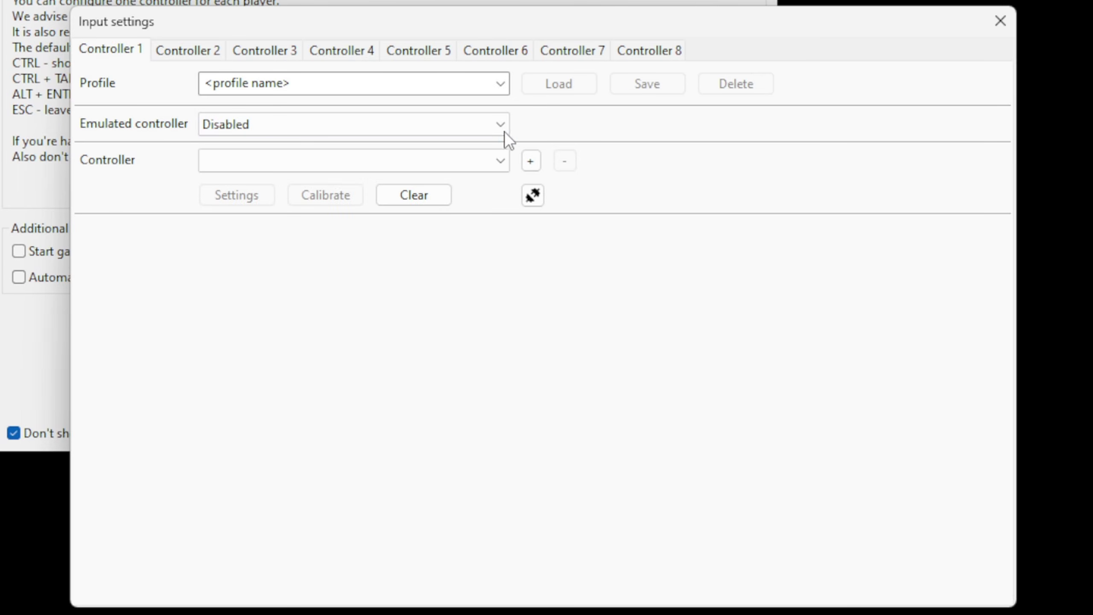
click(500, 124)
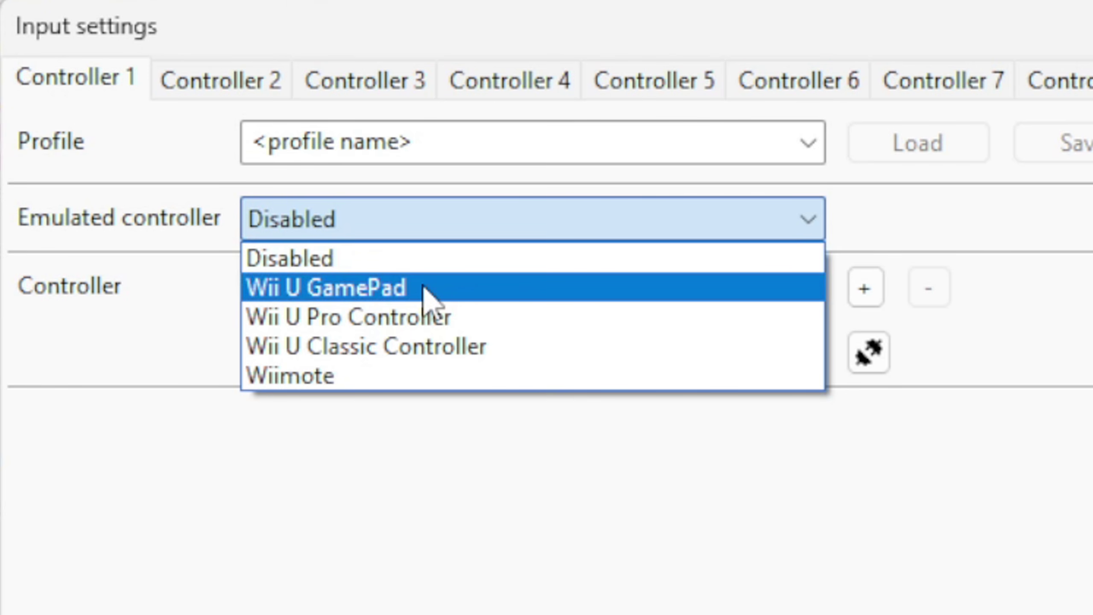
click(424, 287)
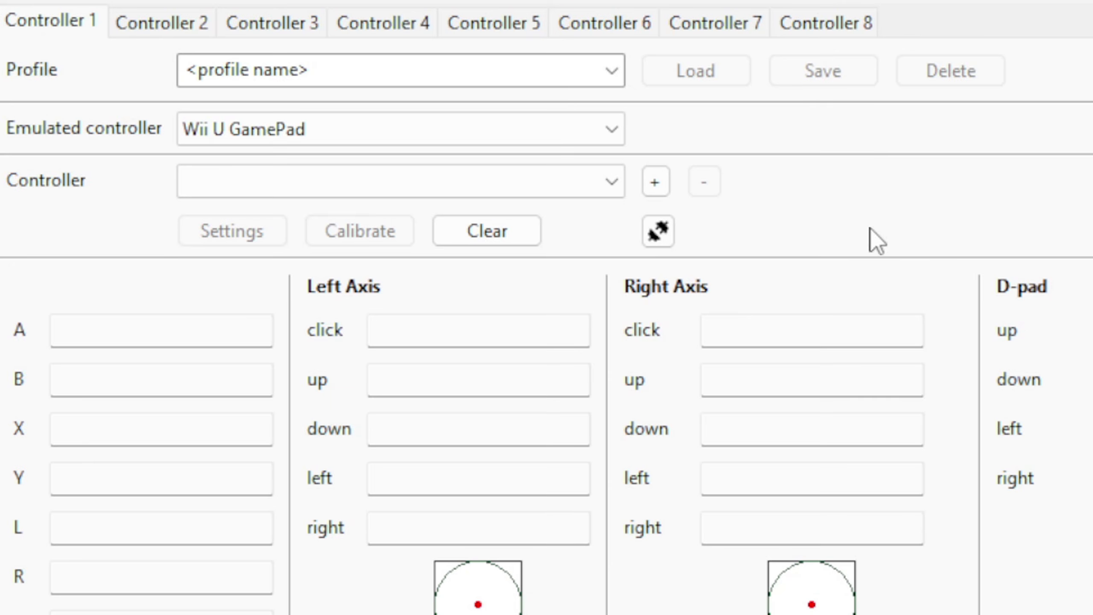
Add the Wireless Gamepad as the physical controller for Controller 1, using the DirectInput API.
click(611, 182)
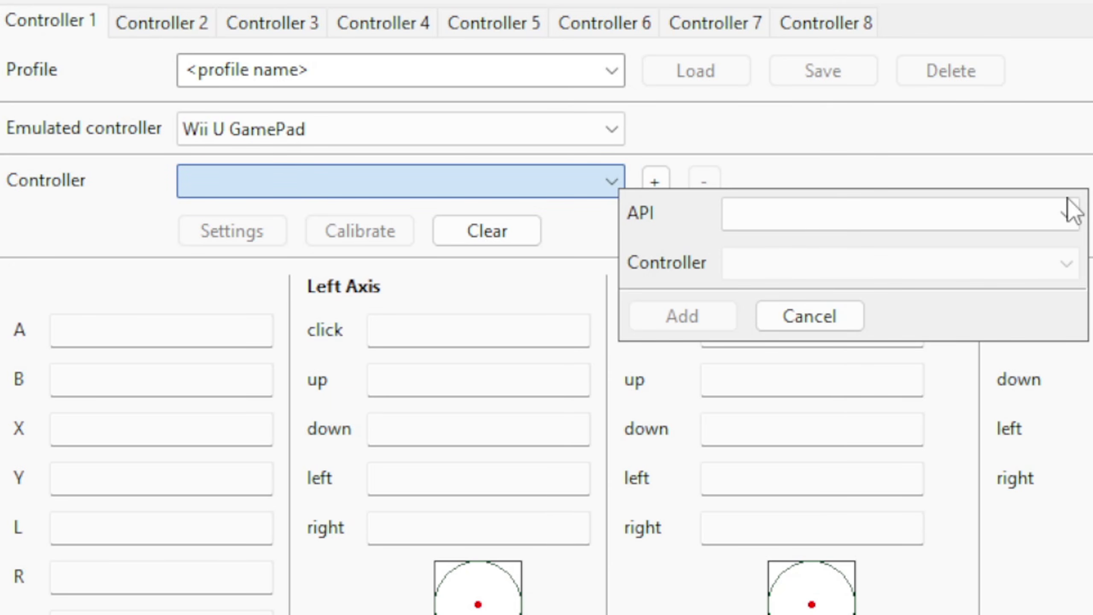
click(1066, 215)
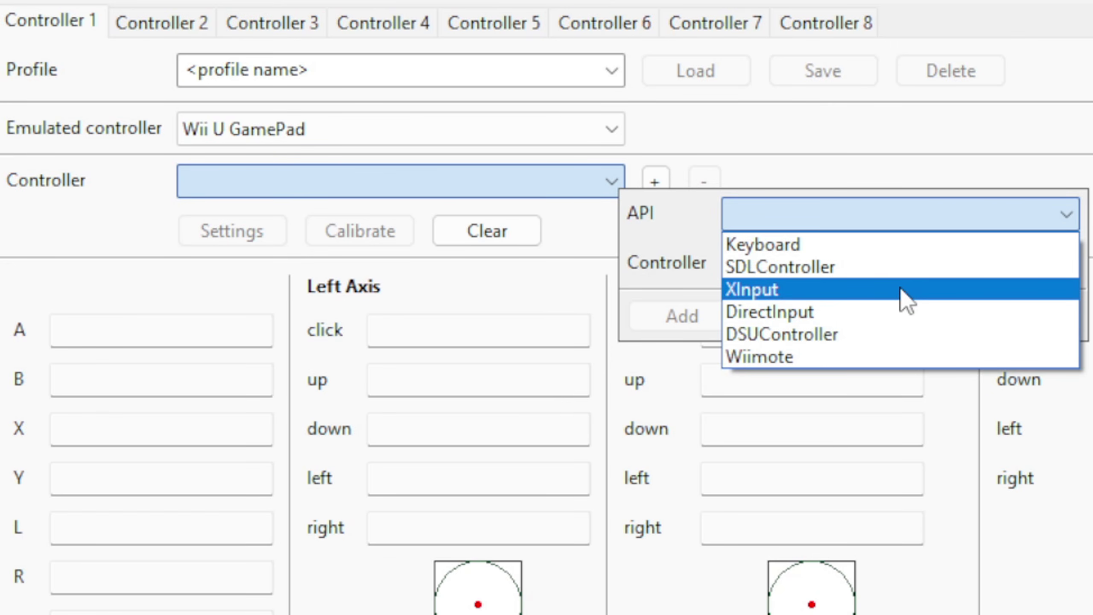
click(903, 321)
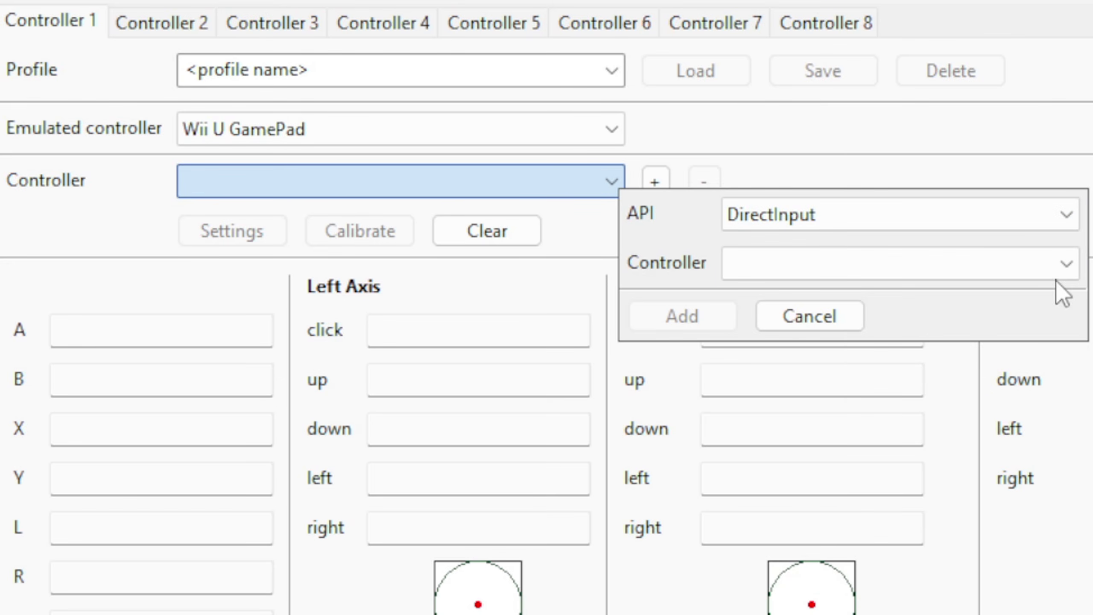
click(1066, 268)
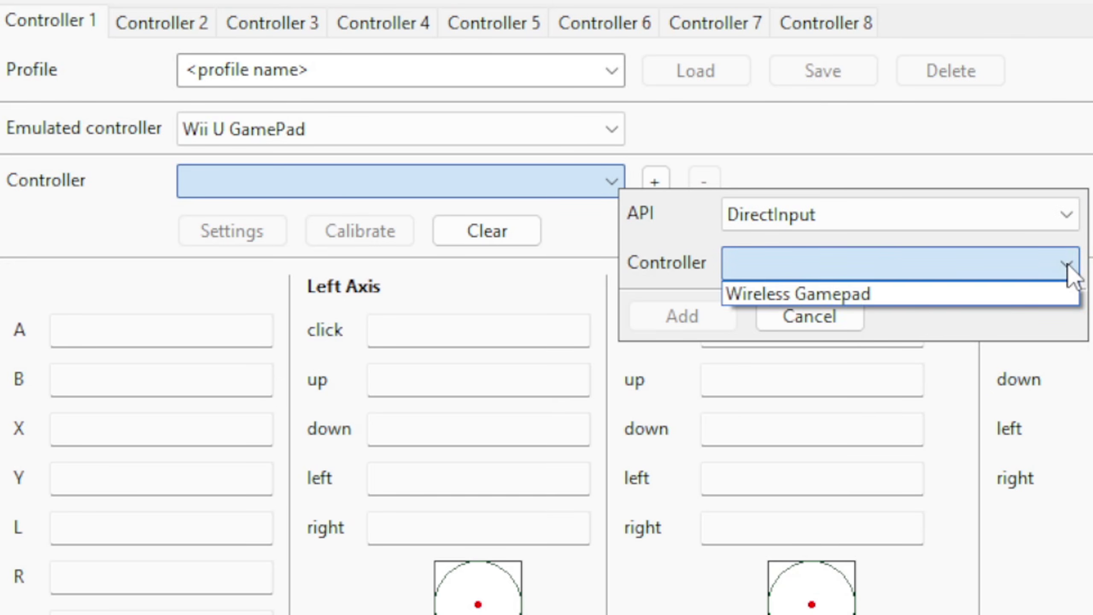
click(812, 297)
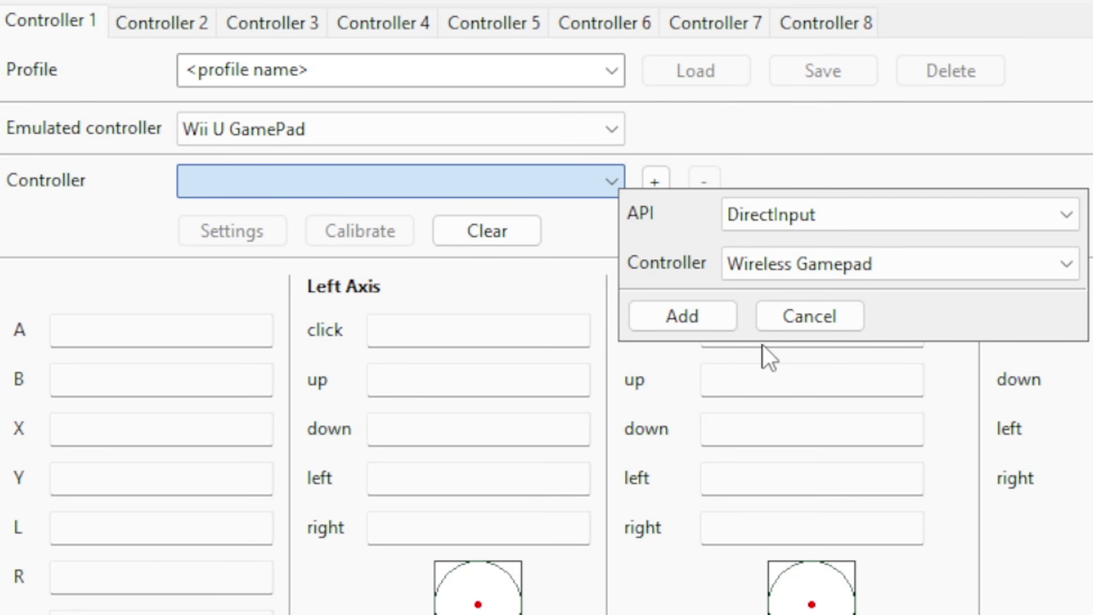
click(677, 318)
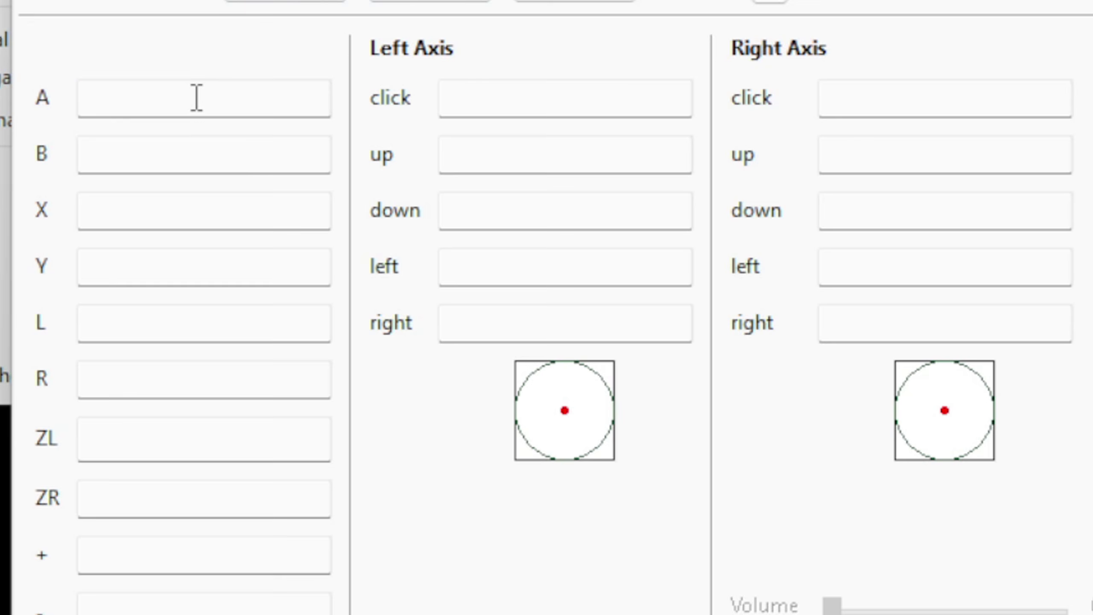
Map the gamepad's buttons, sticks and D-pad to the Wii U GamePad inputs and save the mapping as profile p1.
click(183, 264)
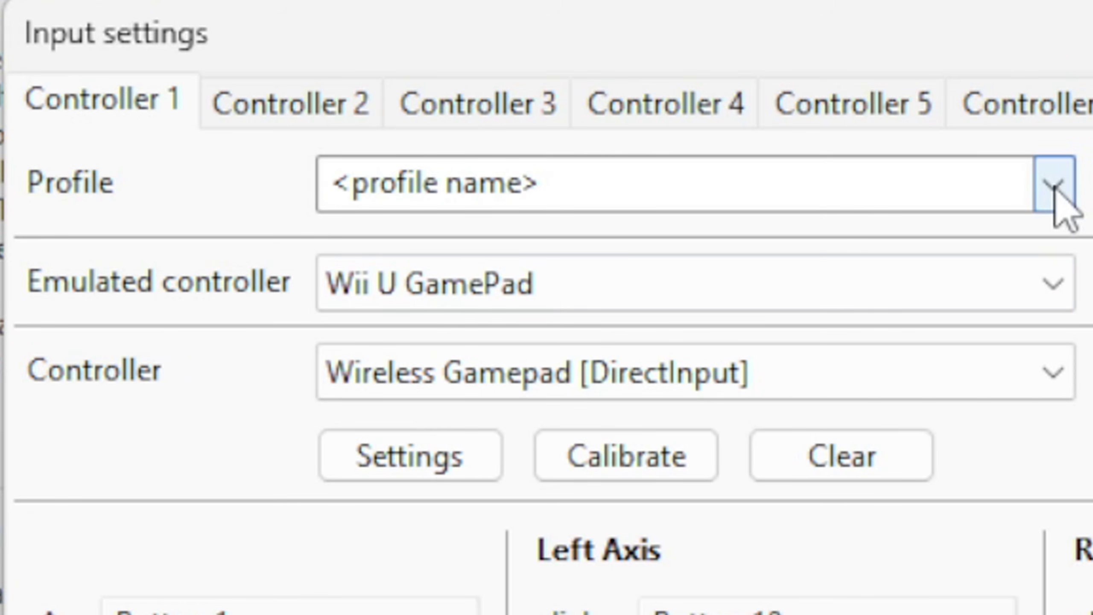
click(1054, 189)
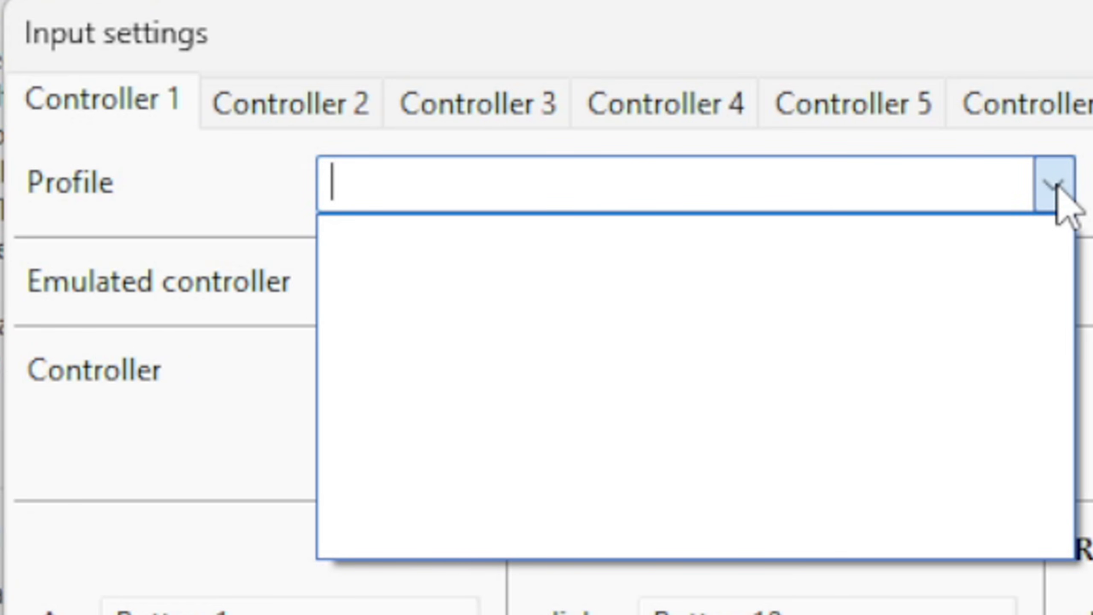
text(p1)
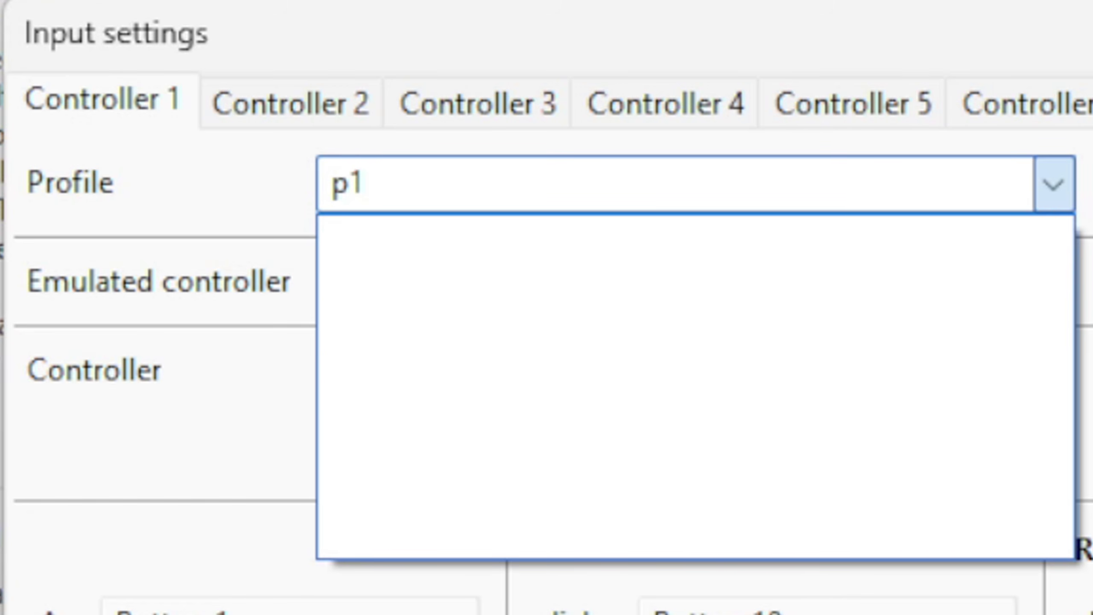
click(1035, 134)
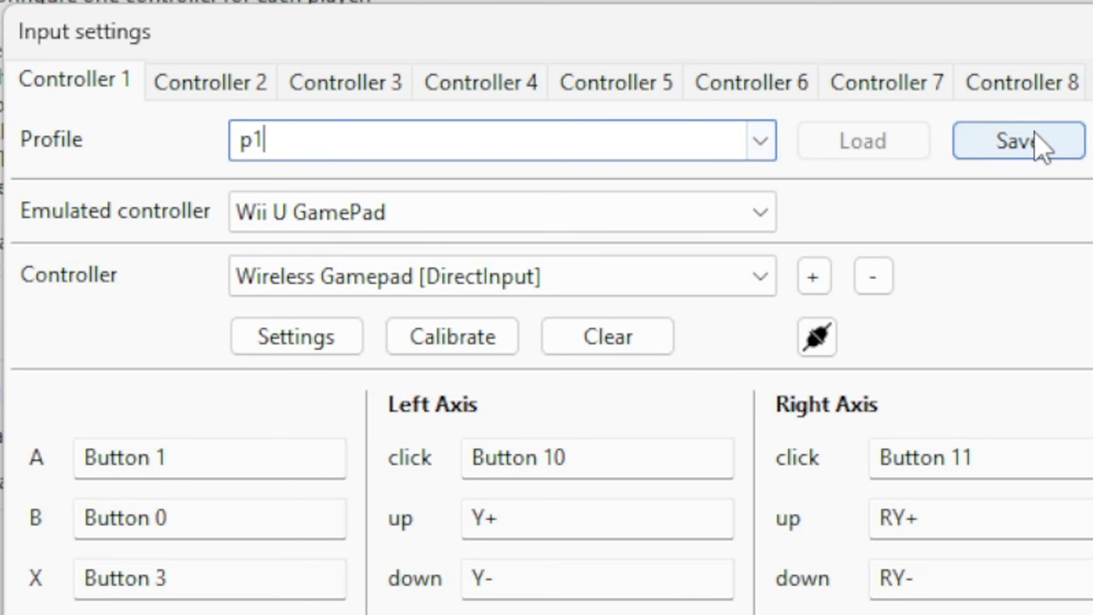
click(1035, 133)
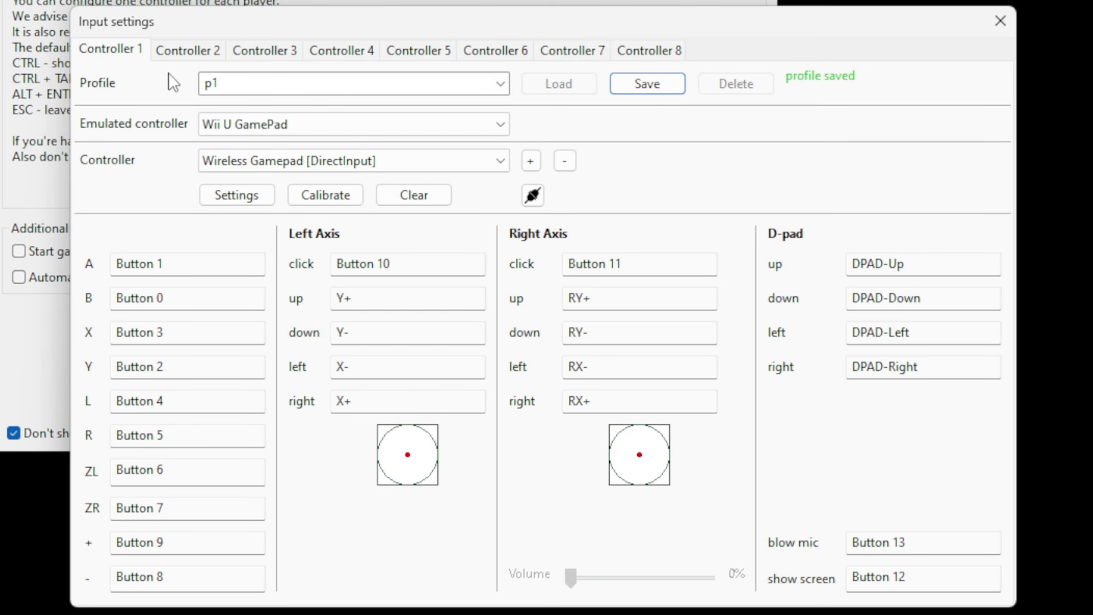
Finish with the controller configuration and enable starting games with fullscreen and automatic update checks in the assistant's additional options.
click(184, 50)
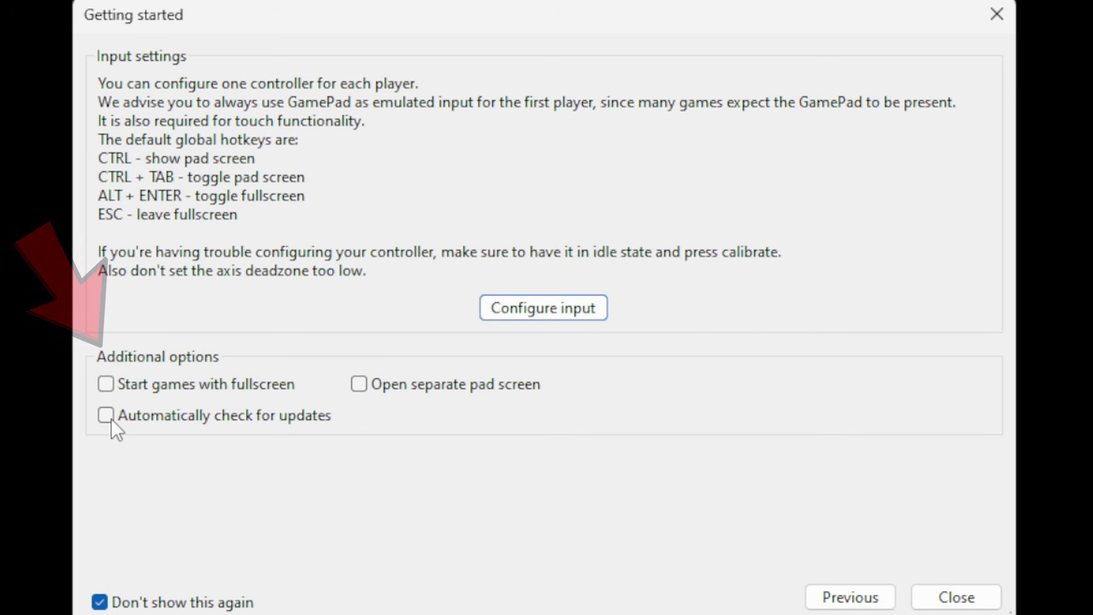
click(104, 385)
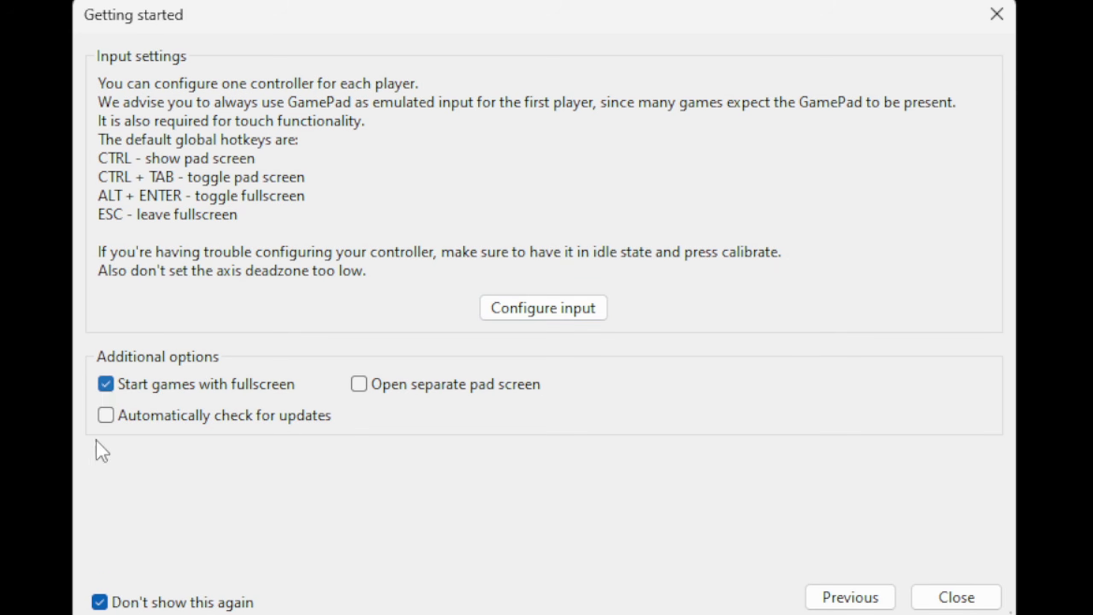
click(107, 415)
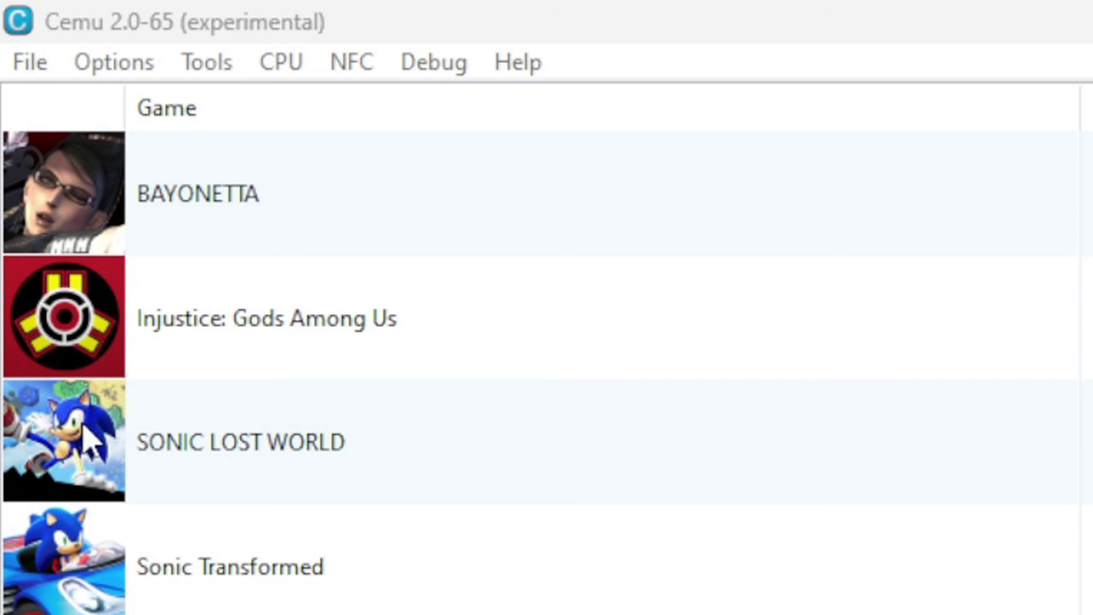
Install the SONIC LOST WORLD update by choosing the meta folder inside its UPDATE DATA (v48) folder under Updates and DLC.
click(32, 63)
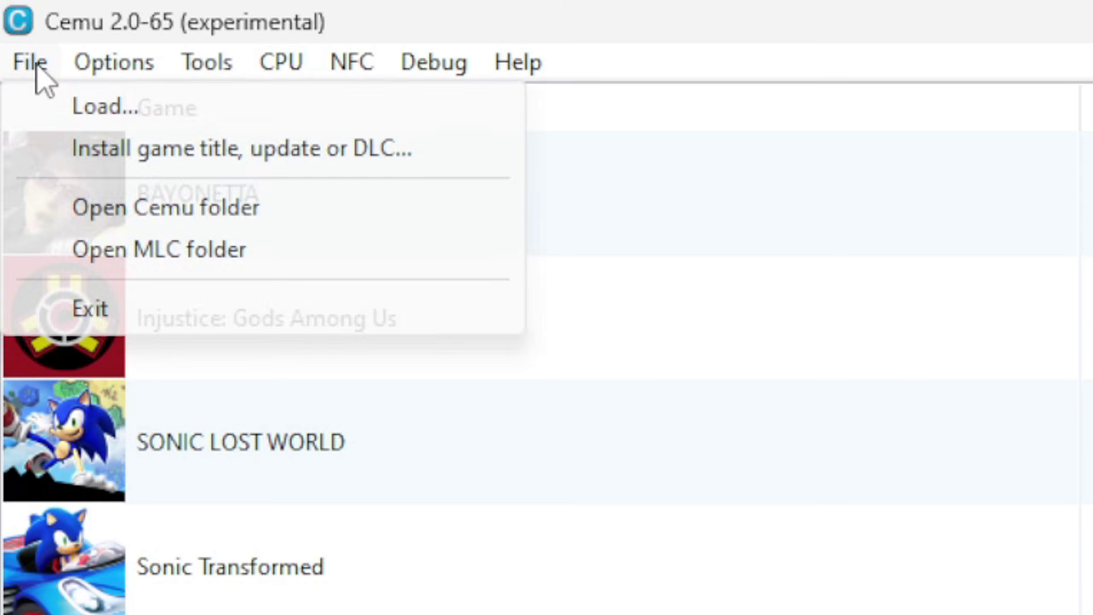
click(69, 148)
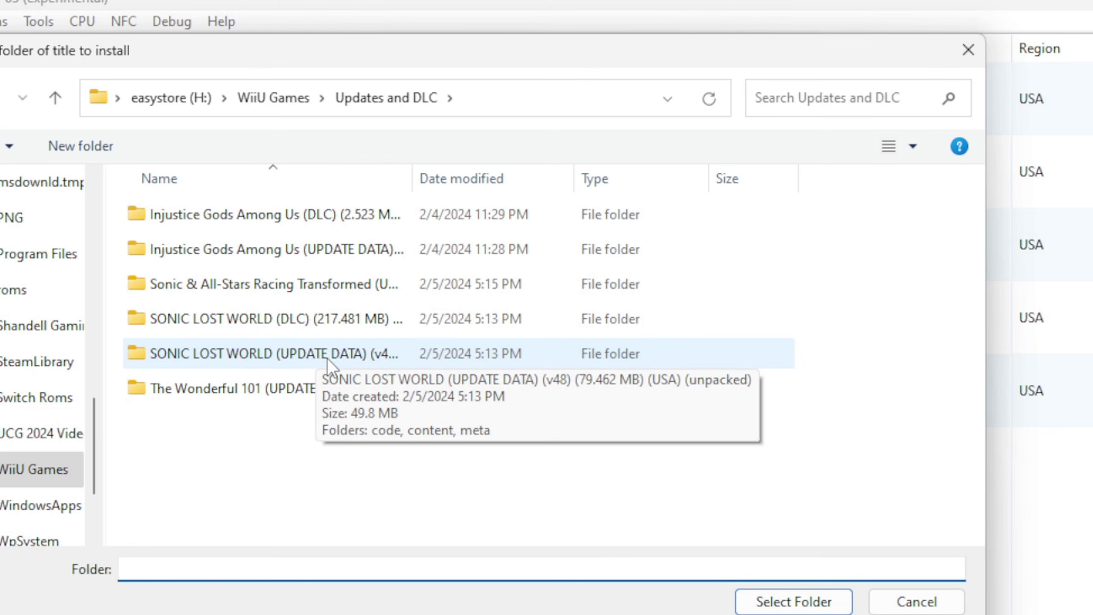
double_click(361, 357)
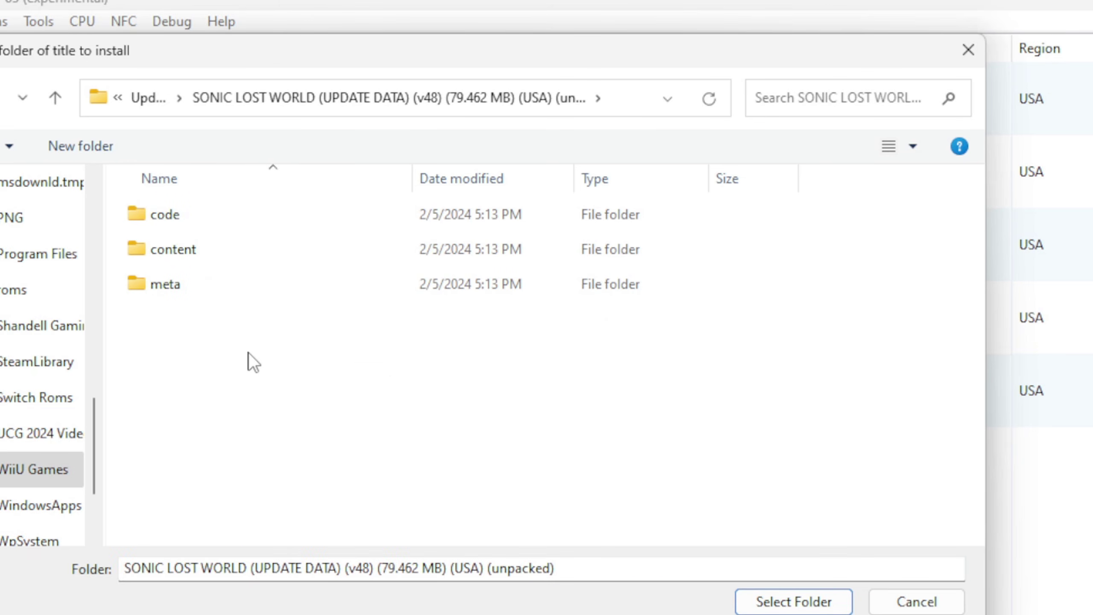
click(179, 285)
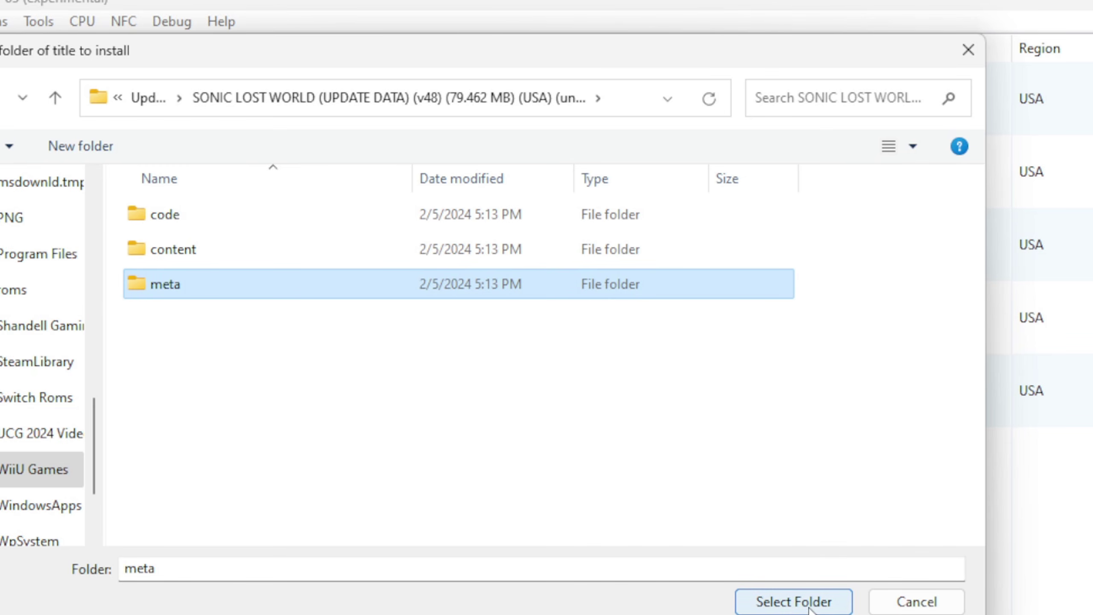
click(793, 601)
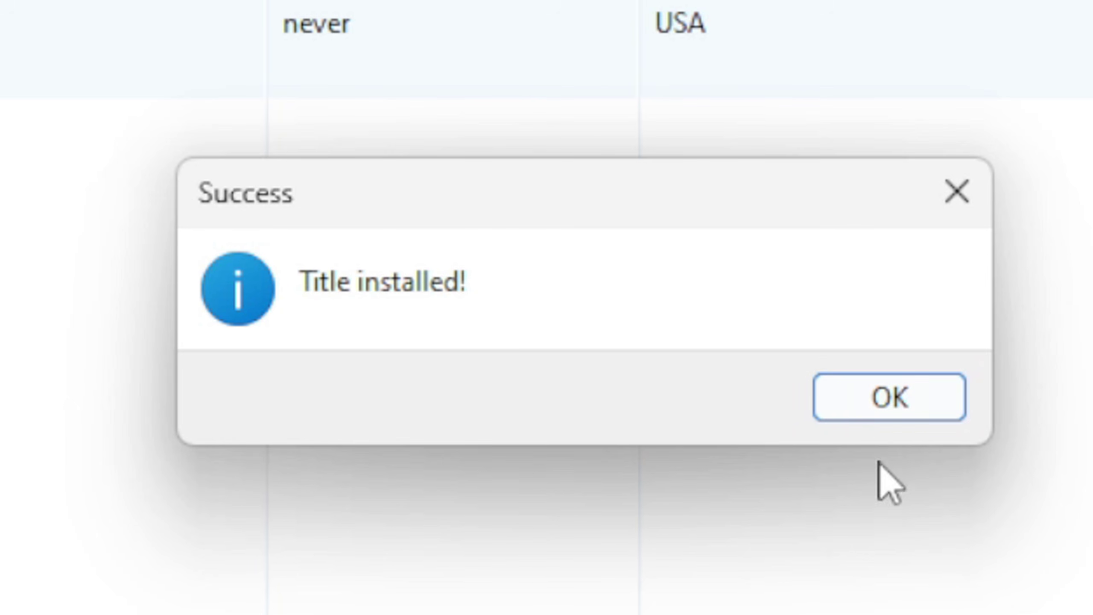
click(902, 414)
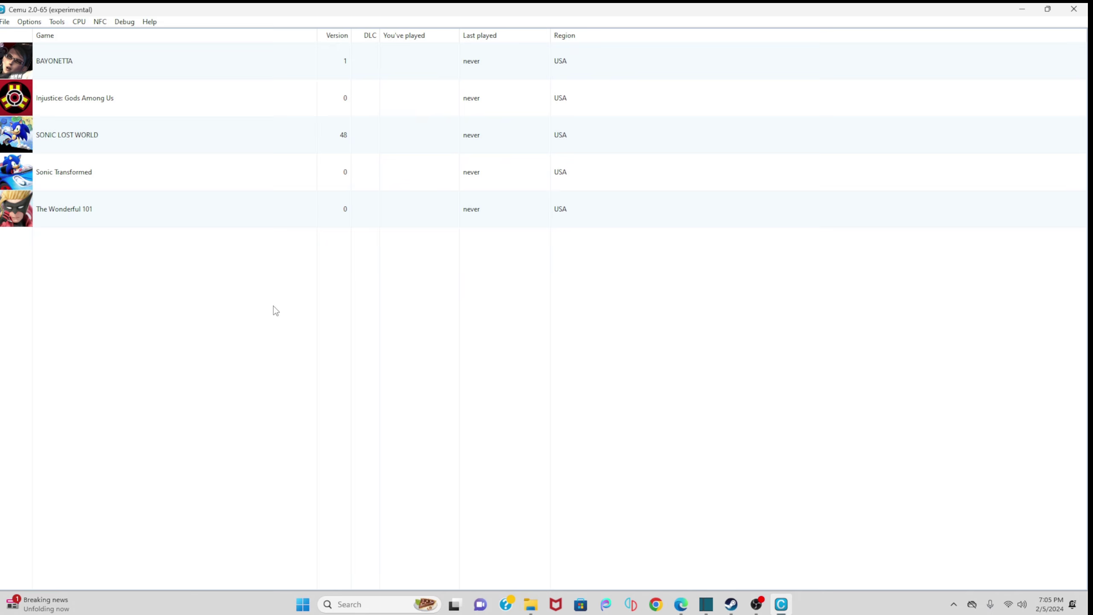
Install the SONIC LOST WORLD DLC by choosing the meta folder inside its DLC folder under WiiU Games, Updates and DLC.
click(5, 22)
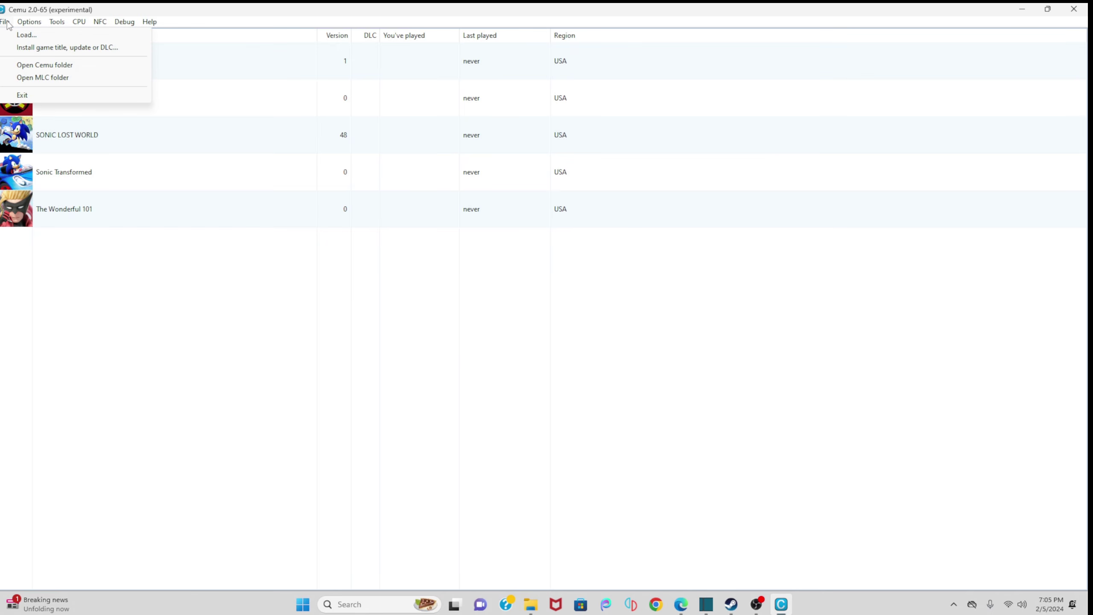
click(17, 48)
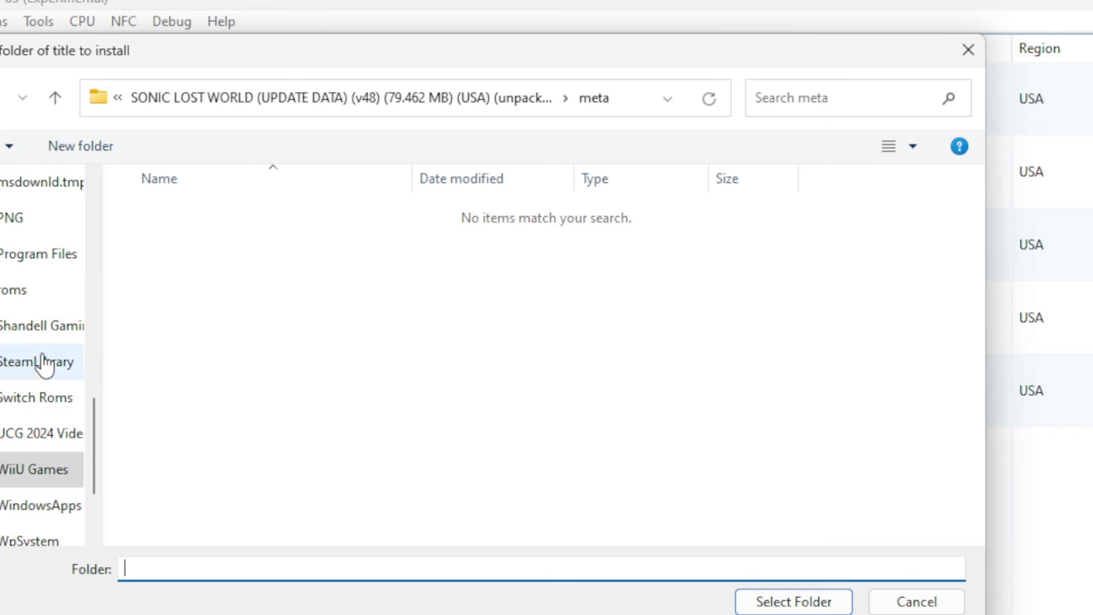
click(41, 473)
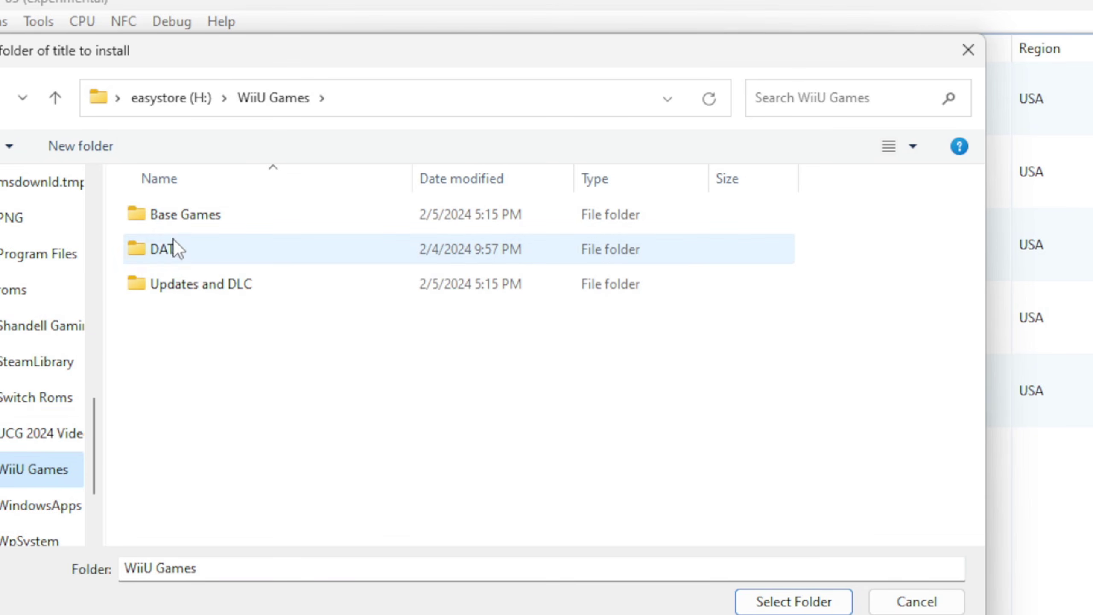
double_click(183, 284)
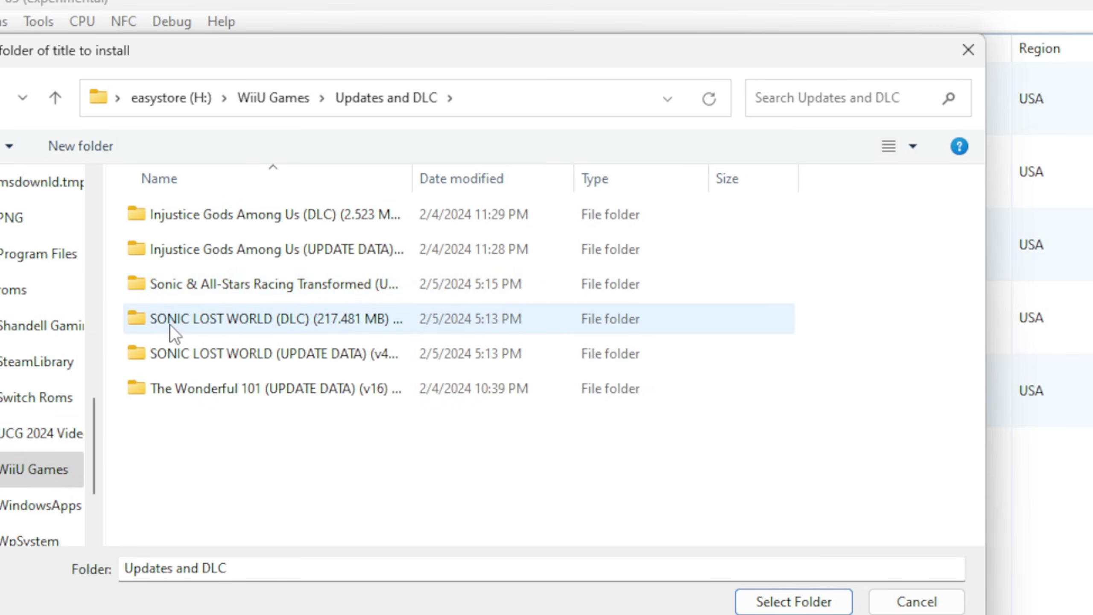
double_click(251, 318)
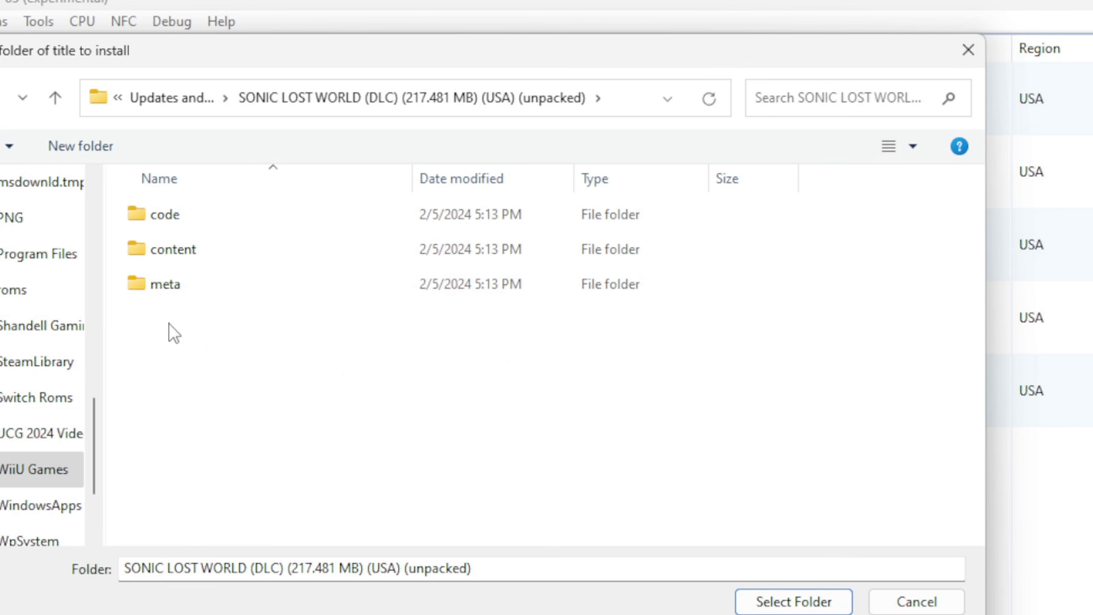
click(166, 280)
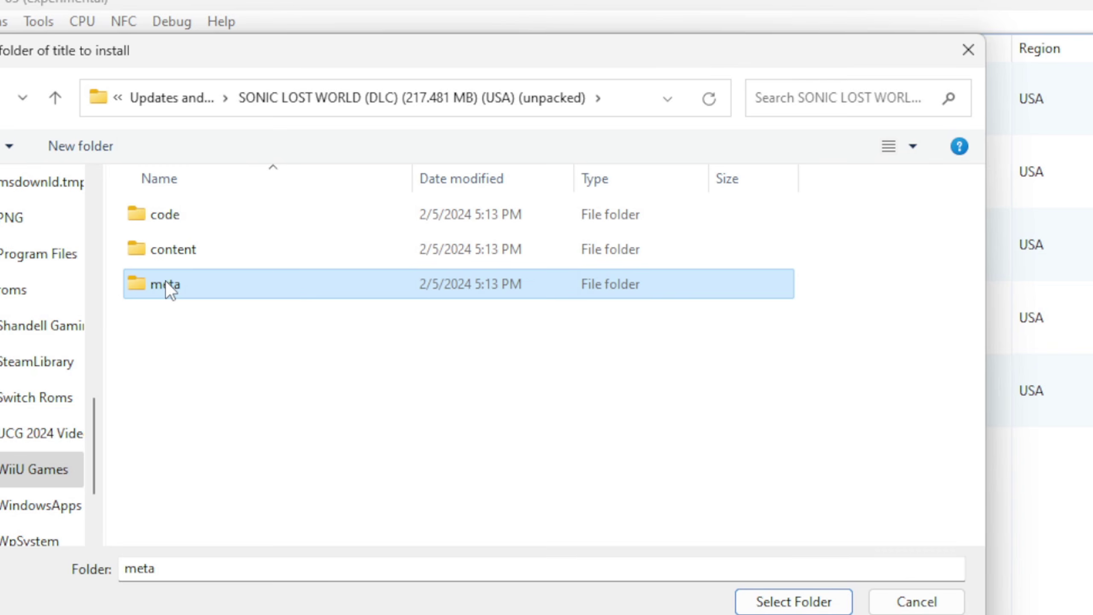
click(795, 603)
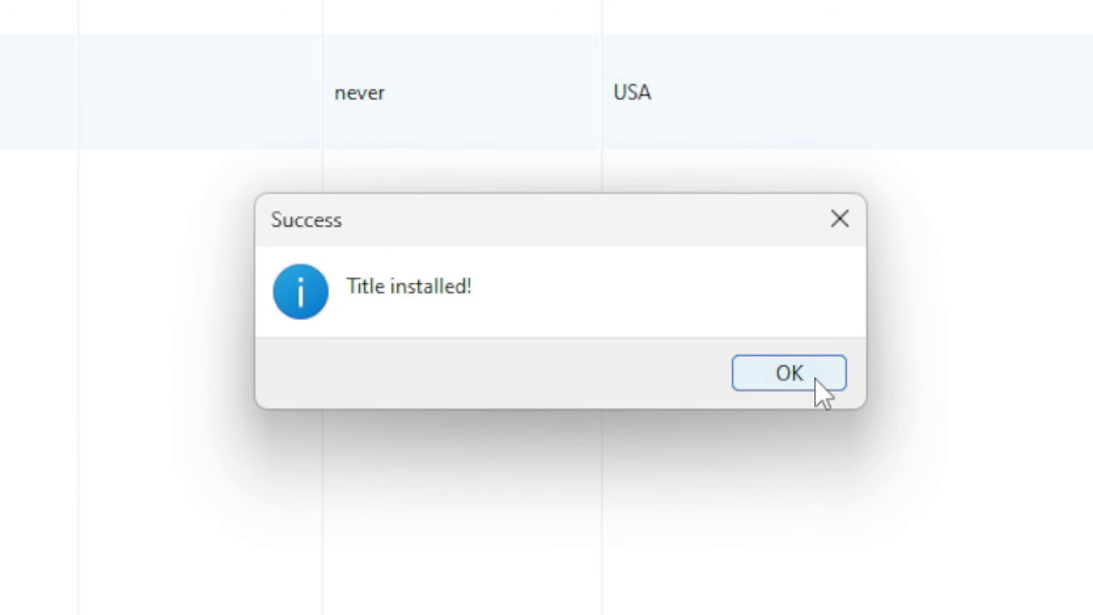
click(812, 378)
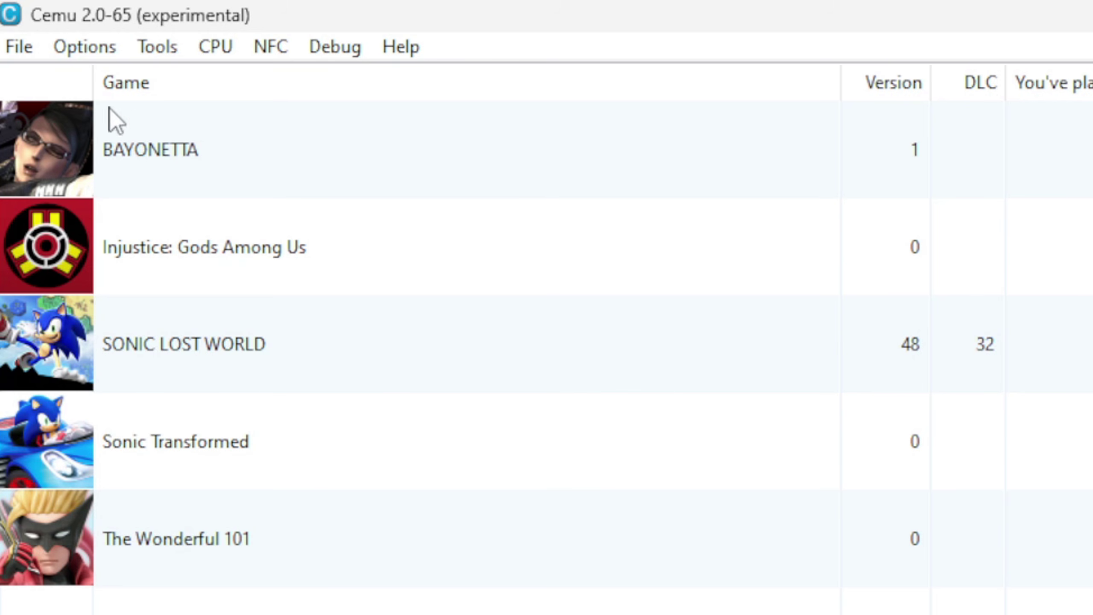
Open the general settings and disable Discord Presence.
click(100, 50)
click(97, 196)
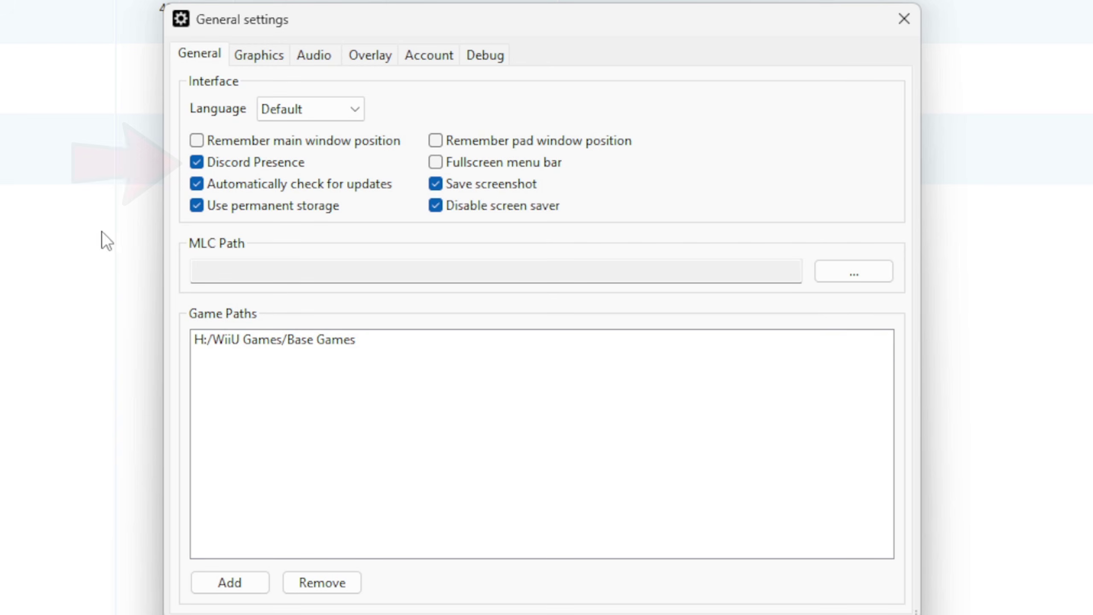
click(193, 164)
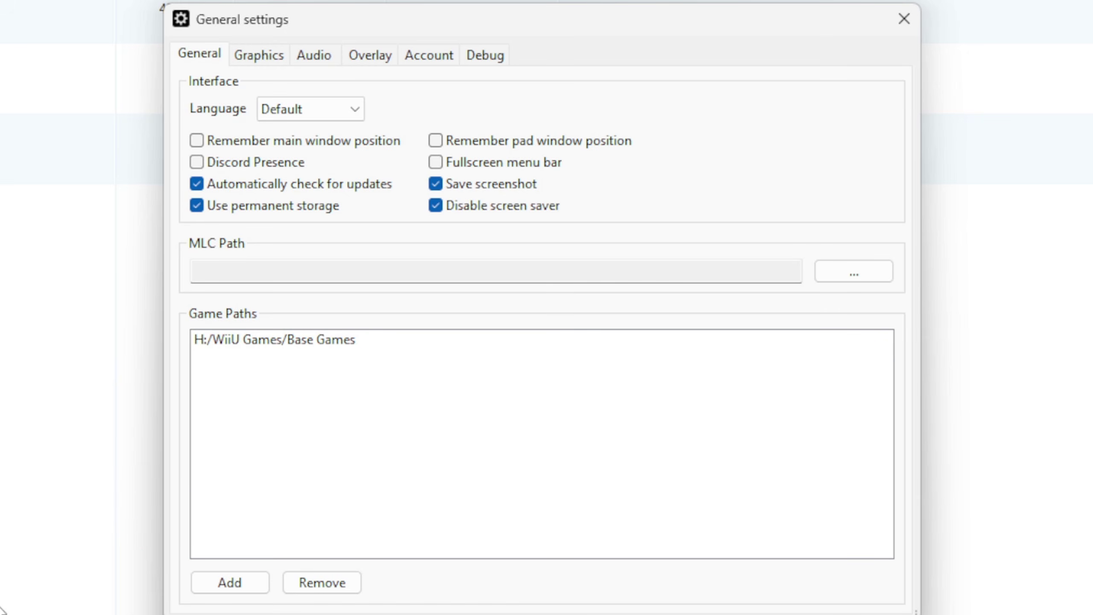
Examine the available Graphics API and VSync choices in the graphics settings without changing them.
click(258, 55)
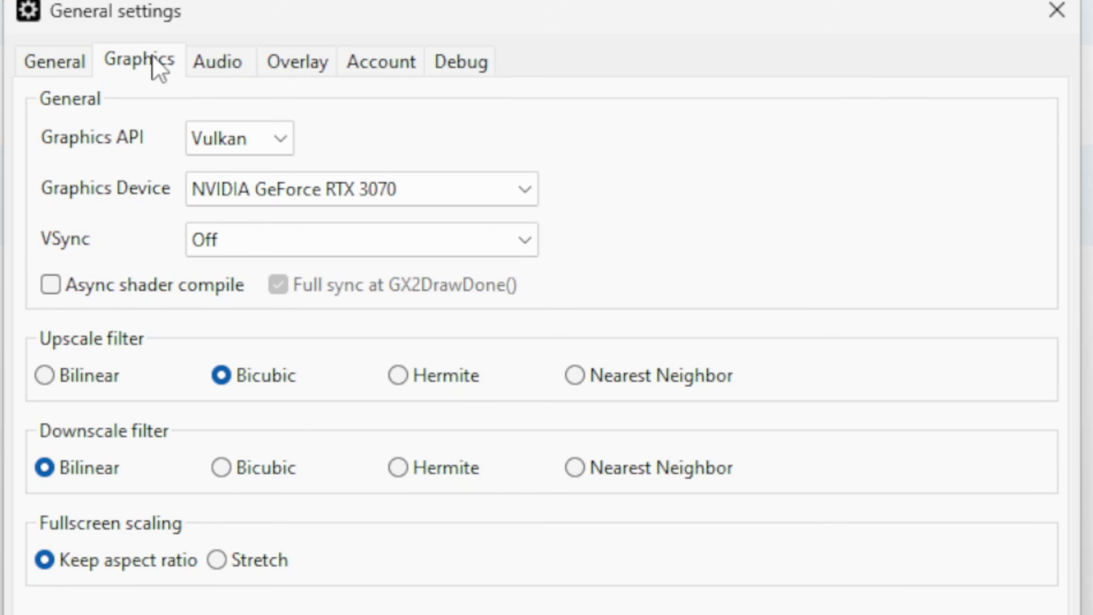
click(286, 138)
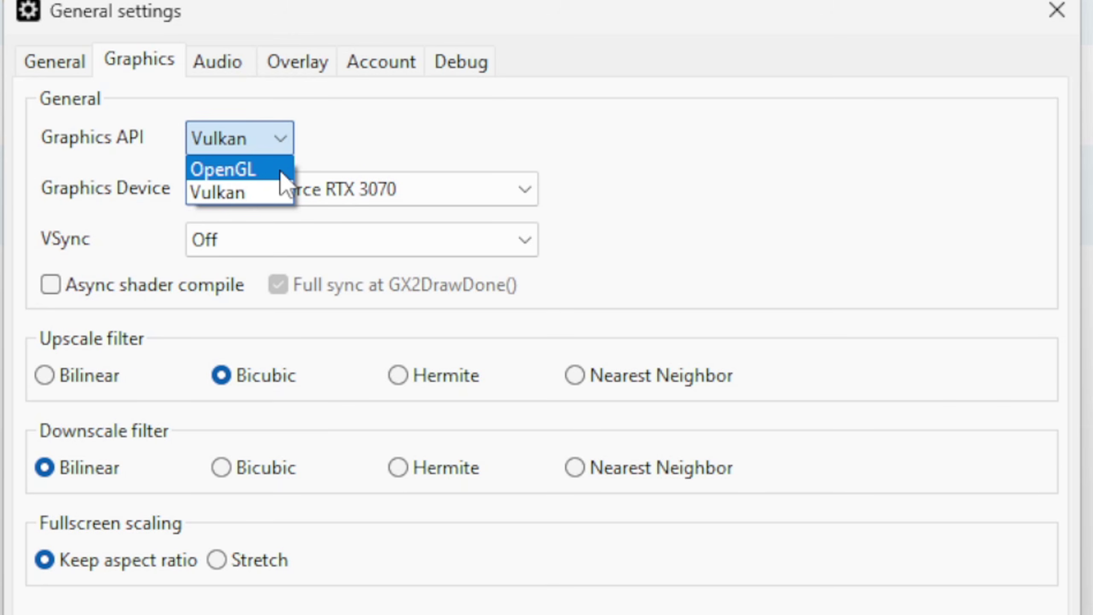
click(419, 115)
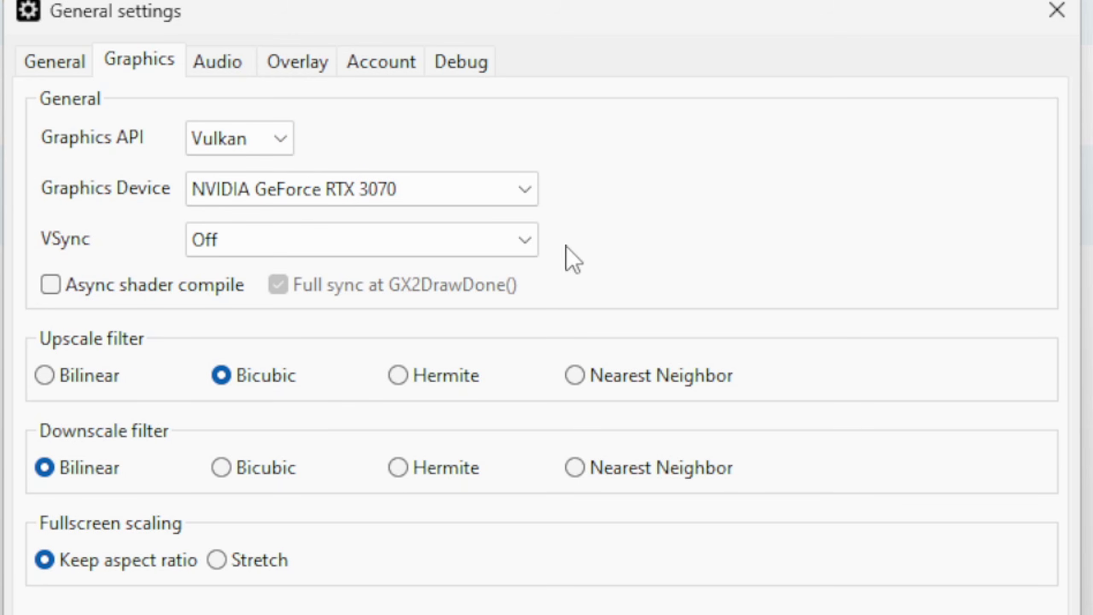
click(528, 241)
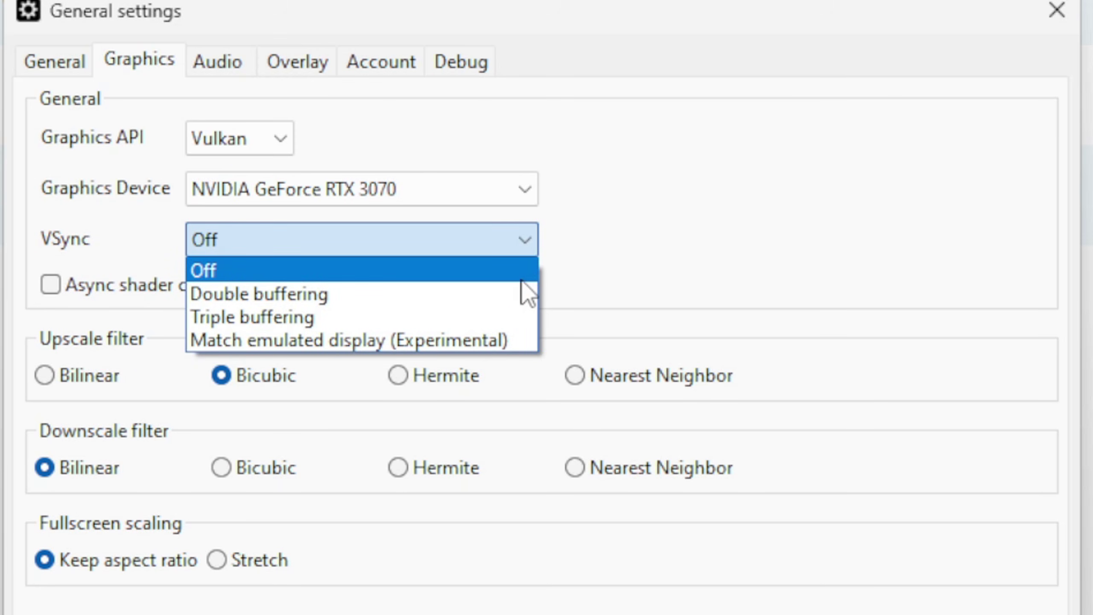
click(902, 151)
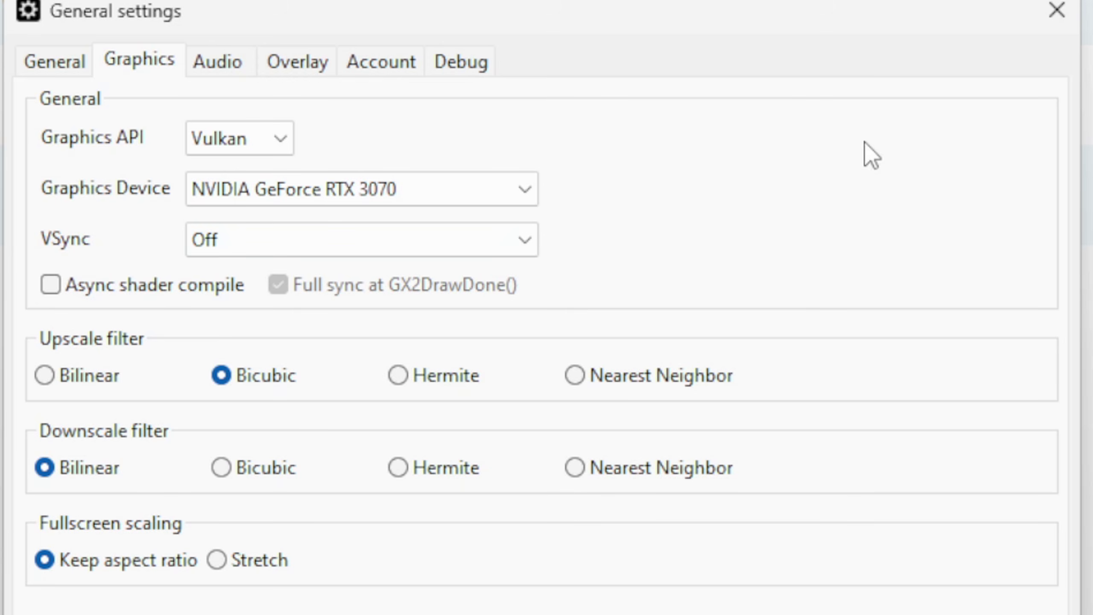
Check the audio and overlay settings, switching the FPS overlay option off and back on before closing the general settings.
click(217, 62)
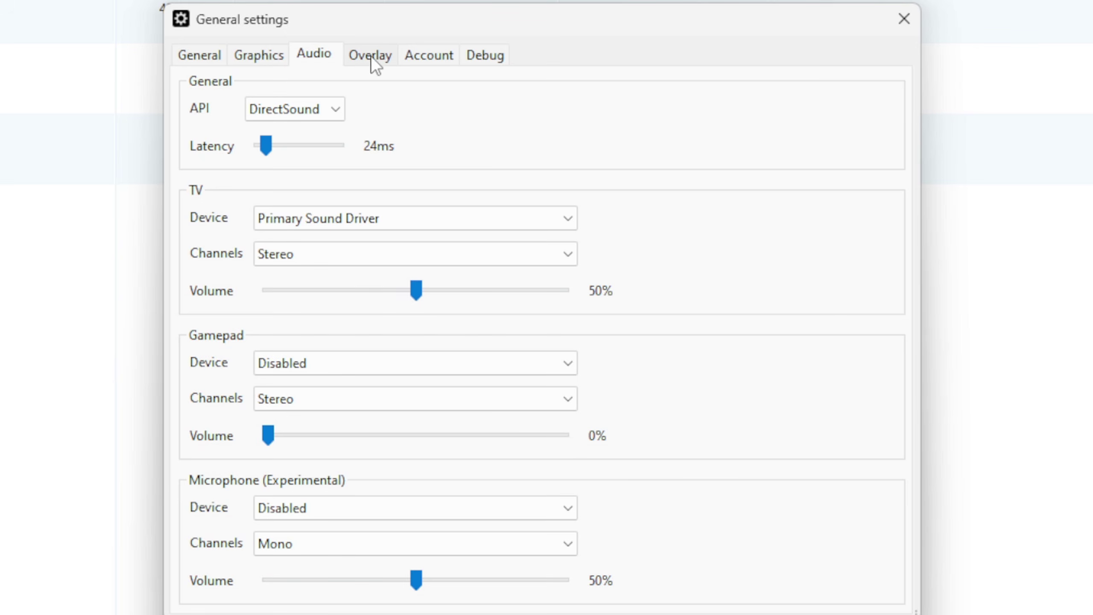
click(296, 61)
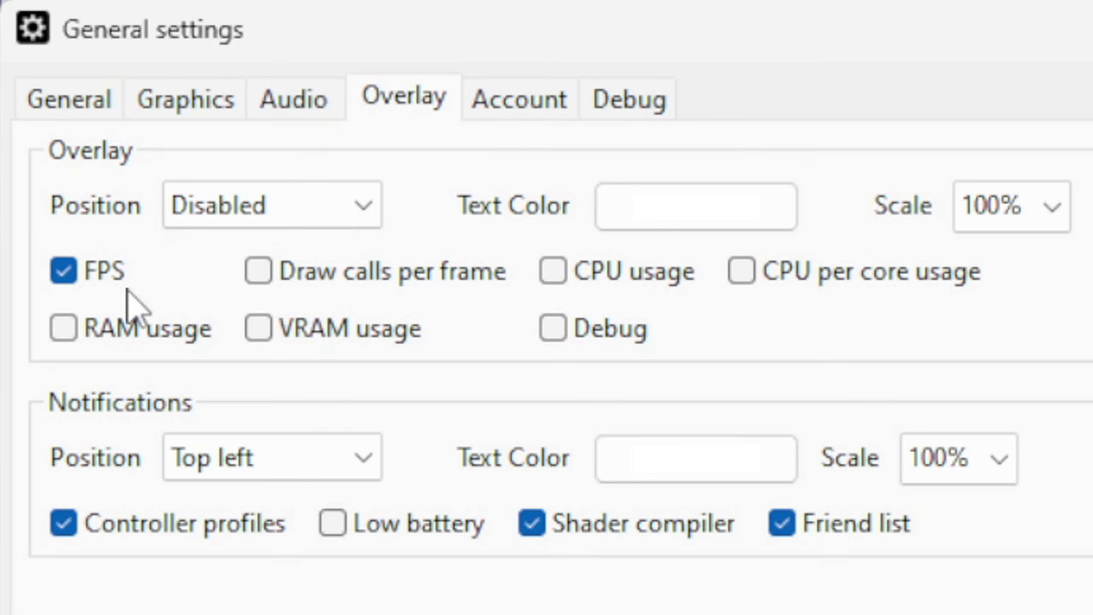
click(77, 280)
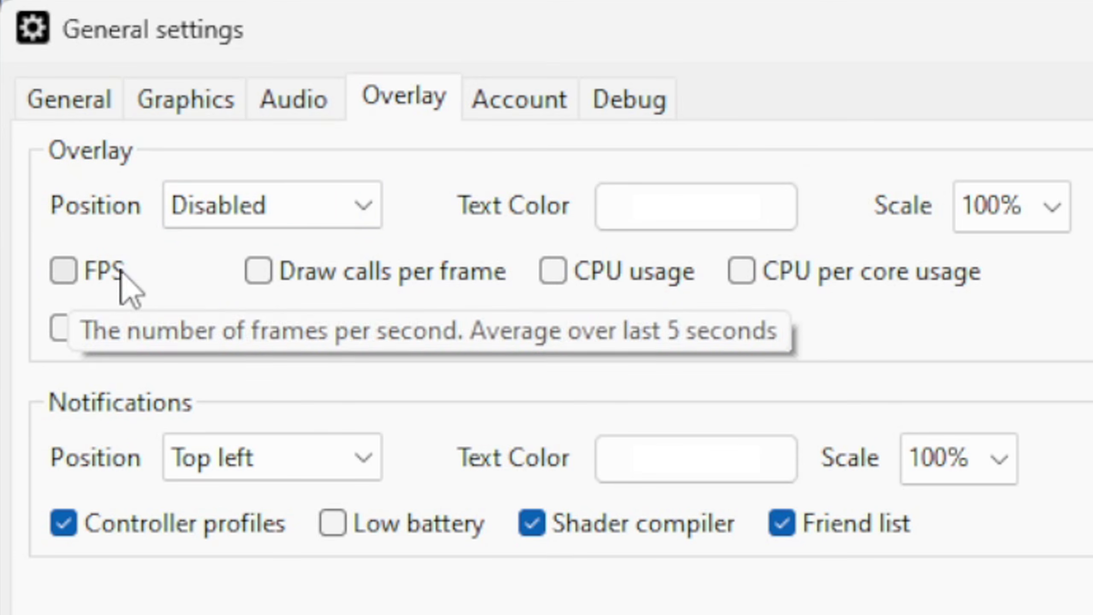
click(70, 275)
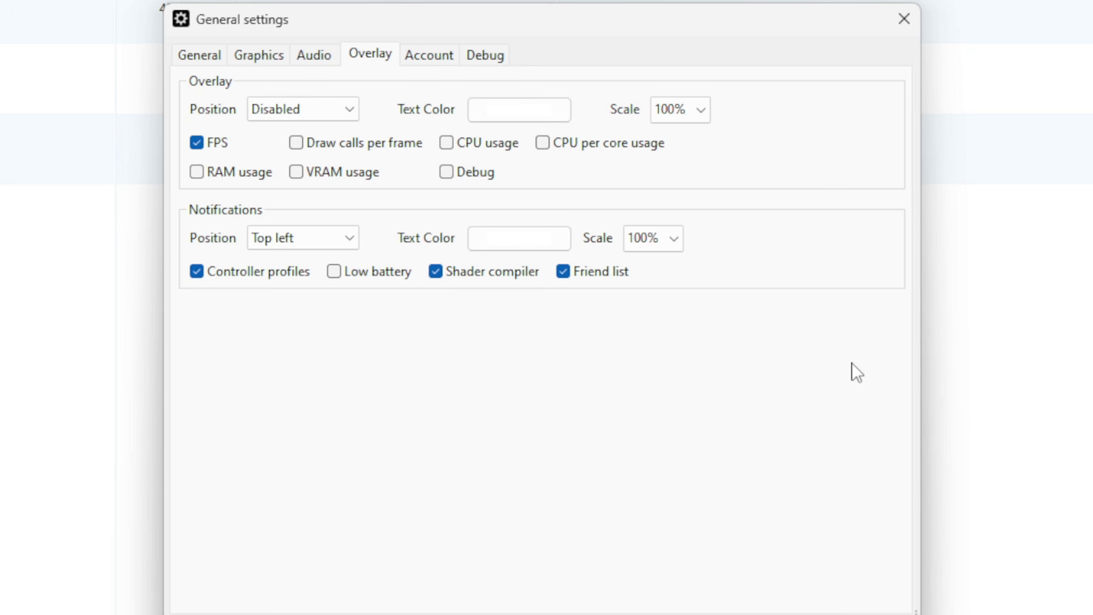
click(904, 19)
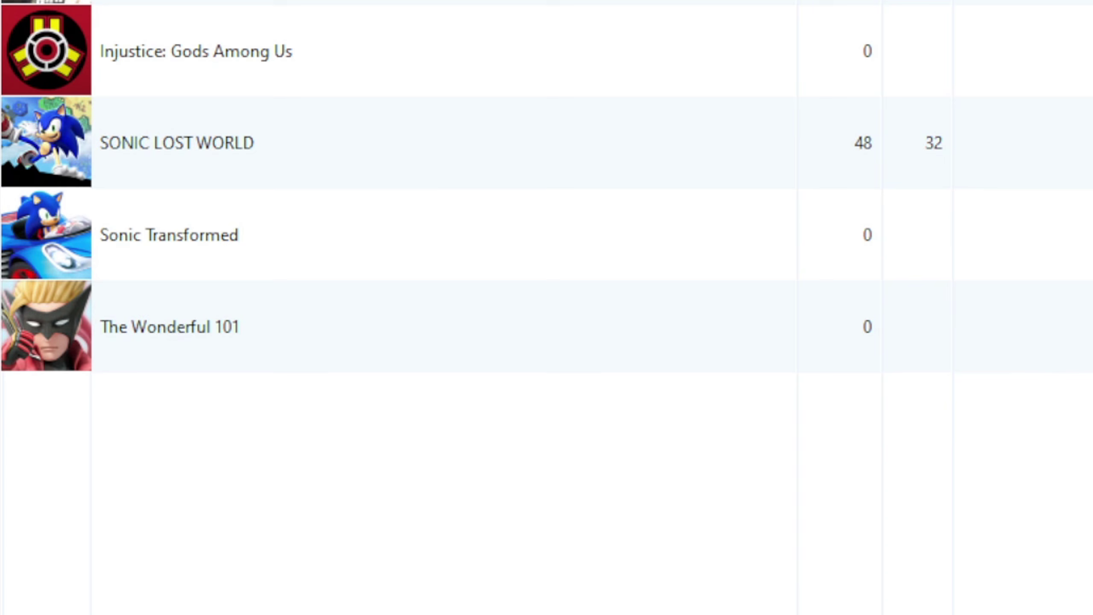
Open SONIC LOST WORLD's graphic packs and enable 60FPS 2P Race, Darkness, Disable Light Scattering and Graphics.
right_click(146, 135)
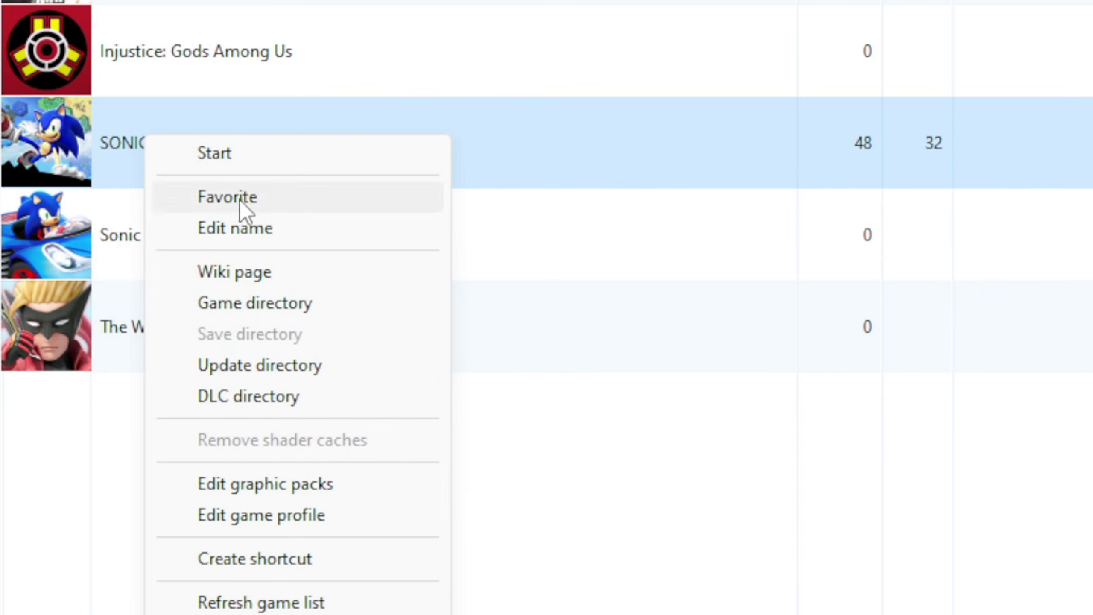
click(340, 487)
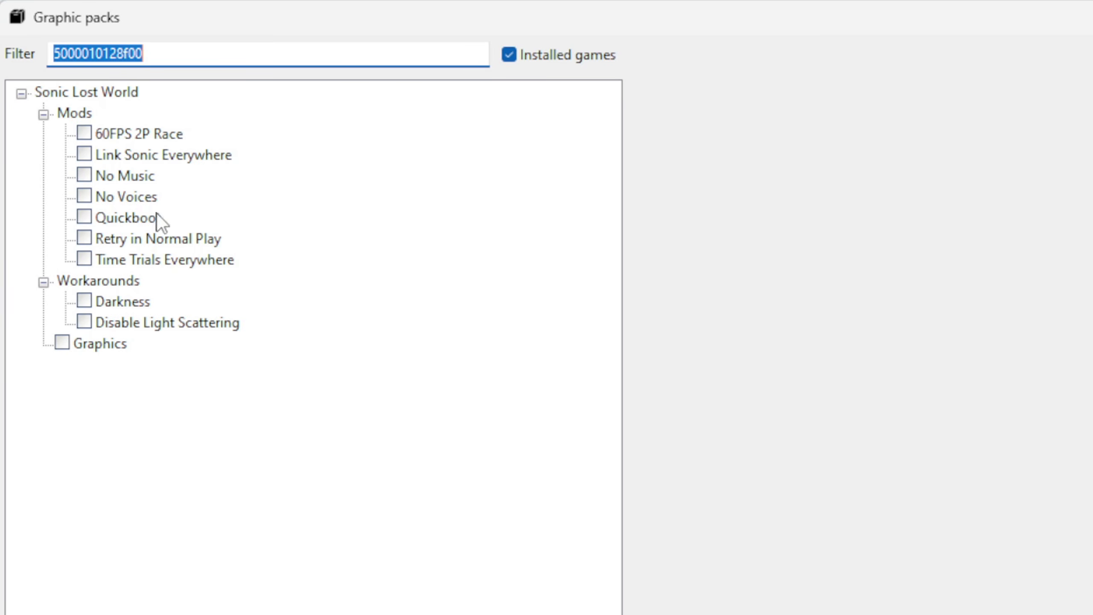
click(88, 134)
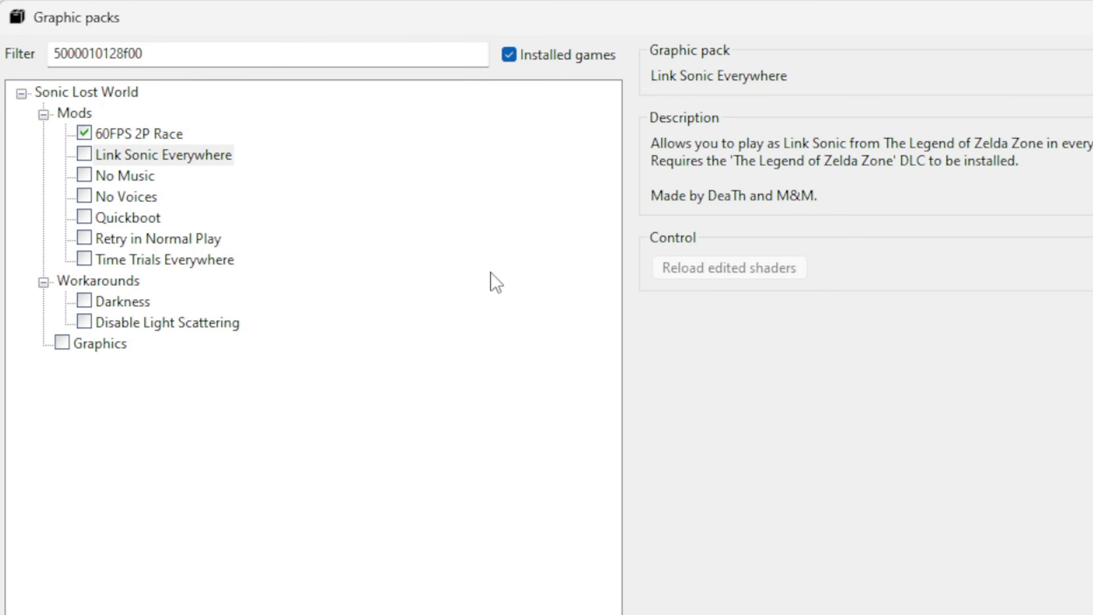
click(84, 301)
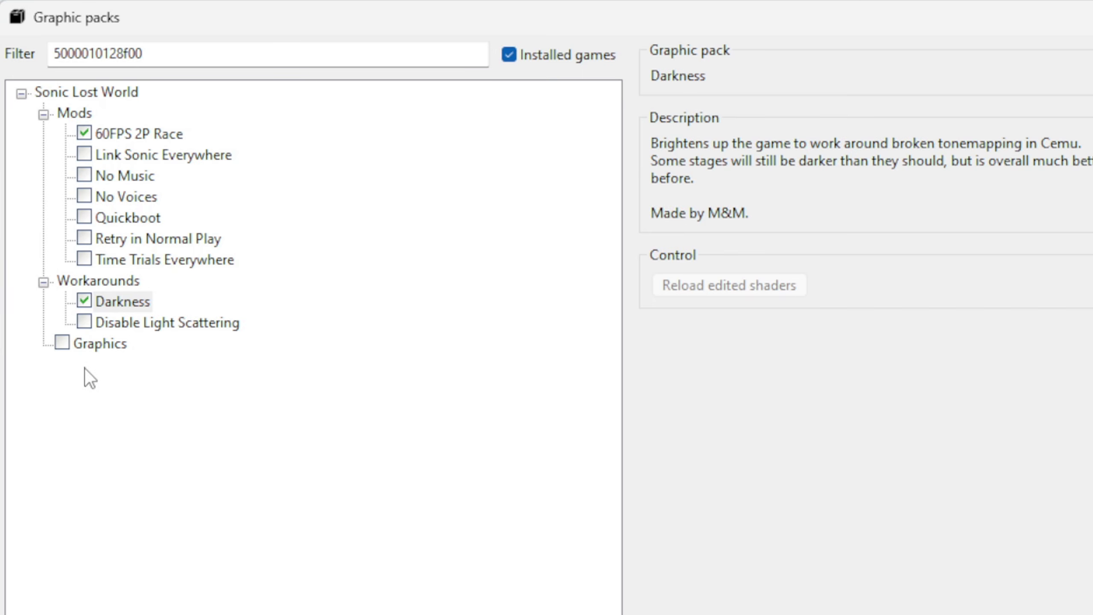
click(85, 322)
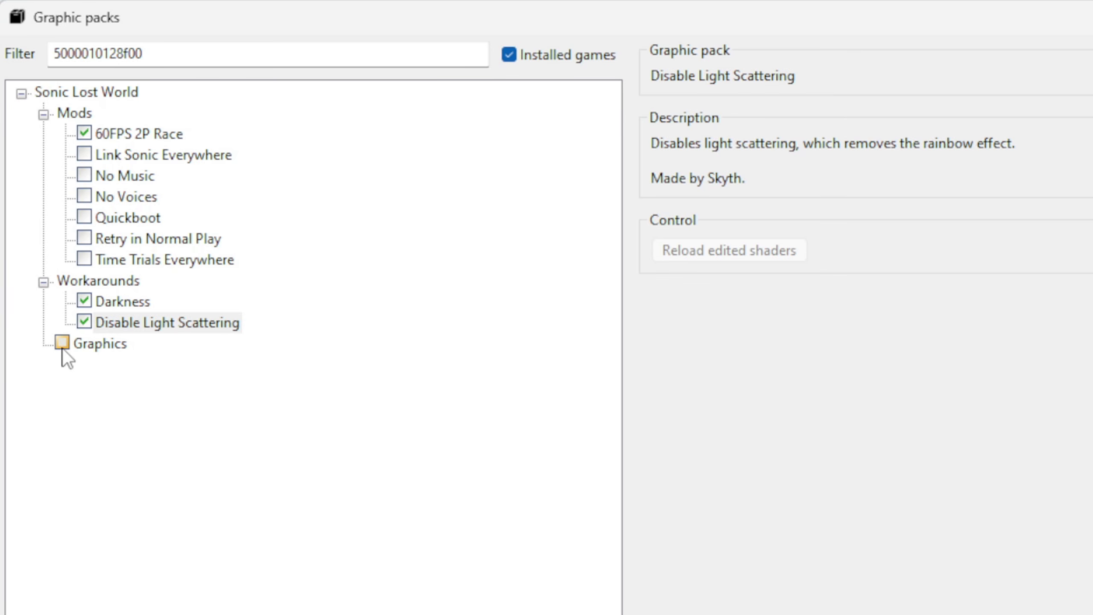
click(62, 347)
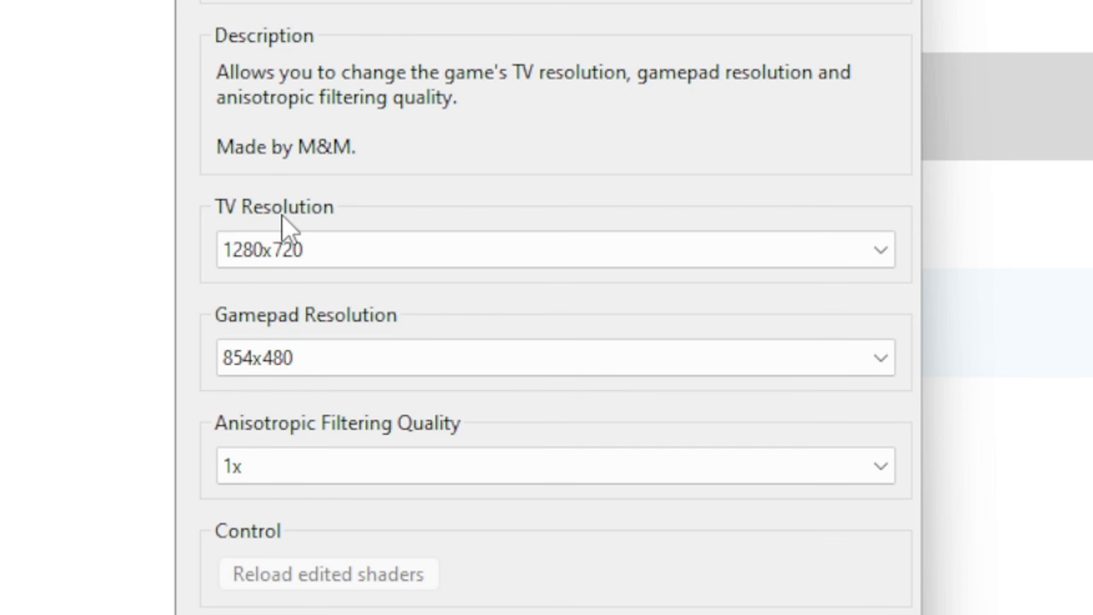
In SONIC LOST WORLD's Graphics pack, set the TV and gamepad resolutions to 5120x1440 (32:9) and anisotropic filtering quality to 4x.
click(874, 262)
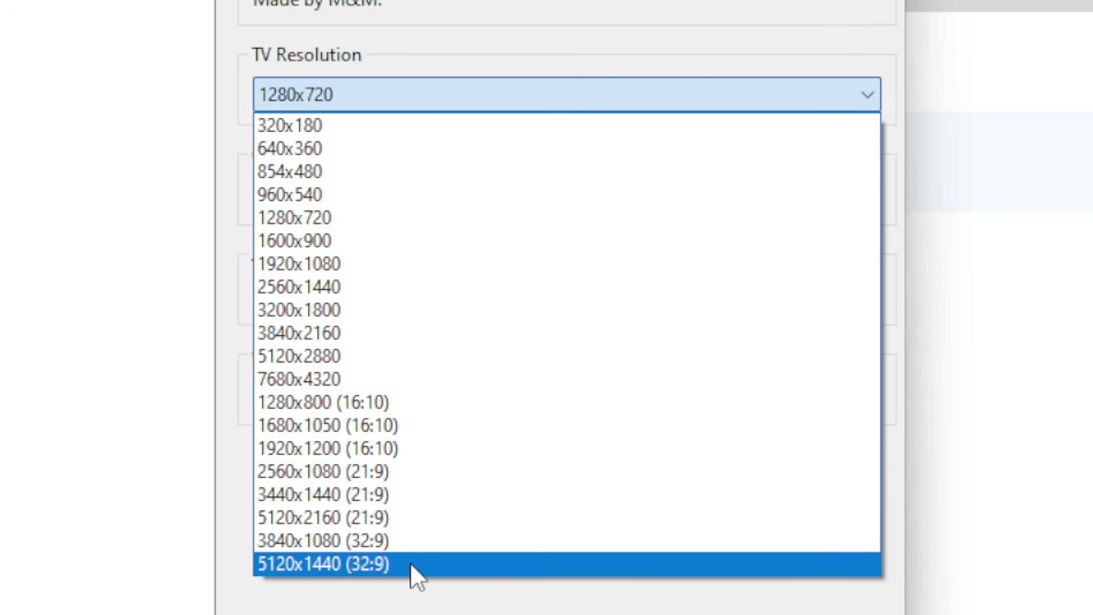
click(360, 560)
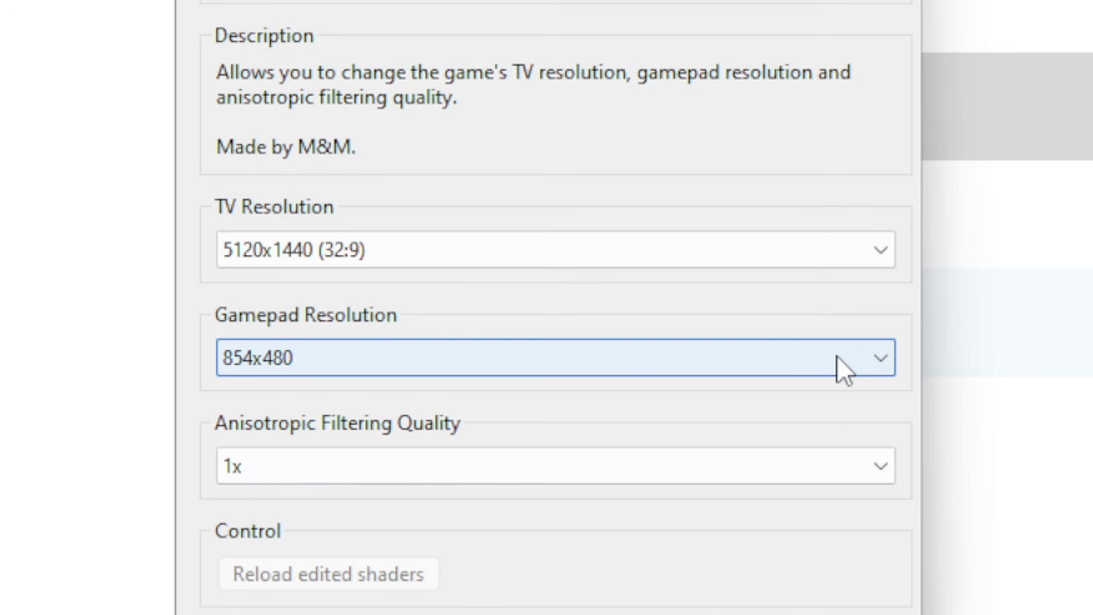
click(837, 356)
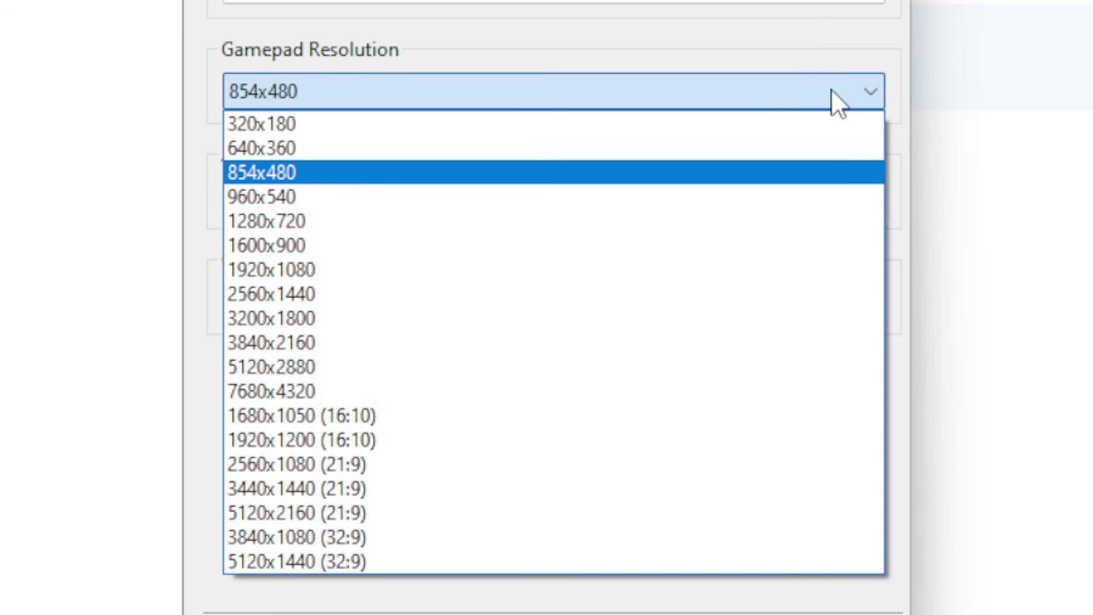
click(359, 564)
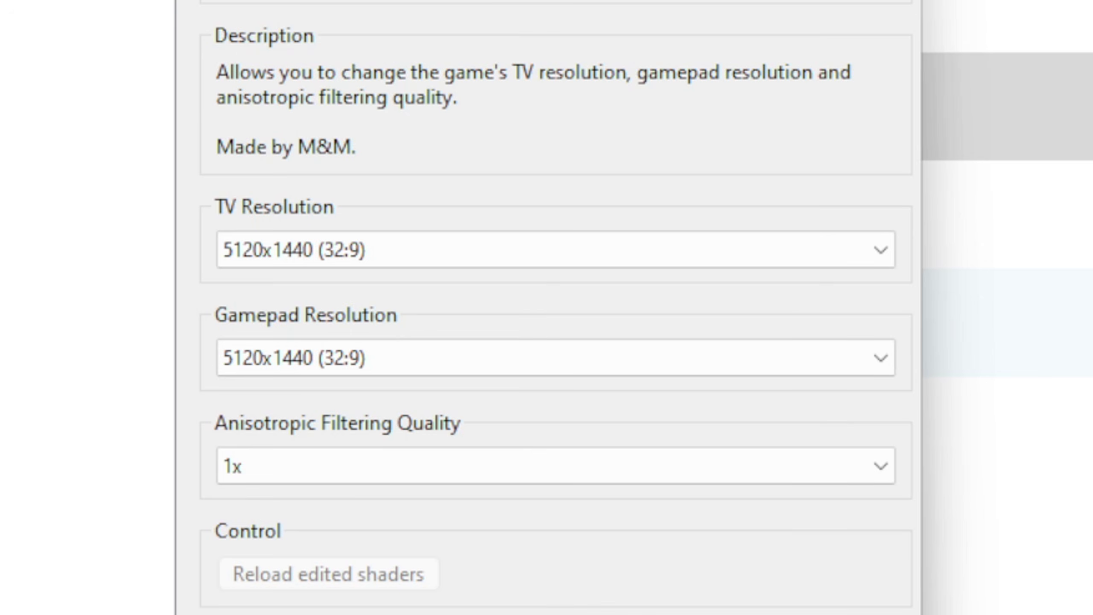
click(877, 470)
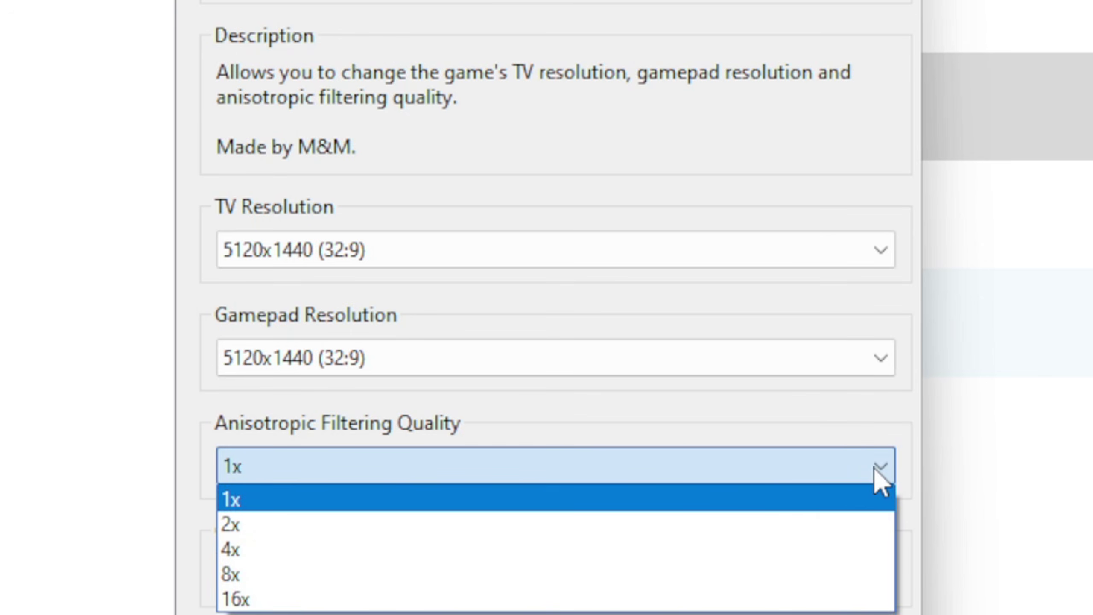
click(254, 556)
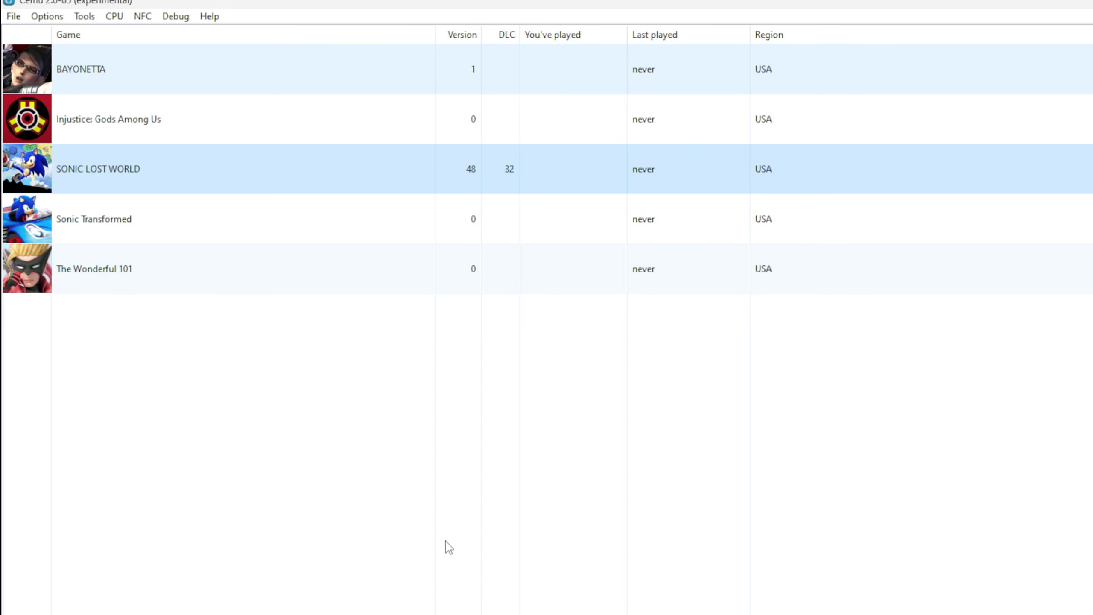
Open the graphic packs for The Wonderful 101.
right_click(86, 274)
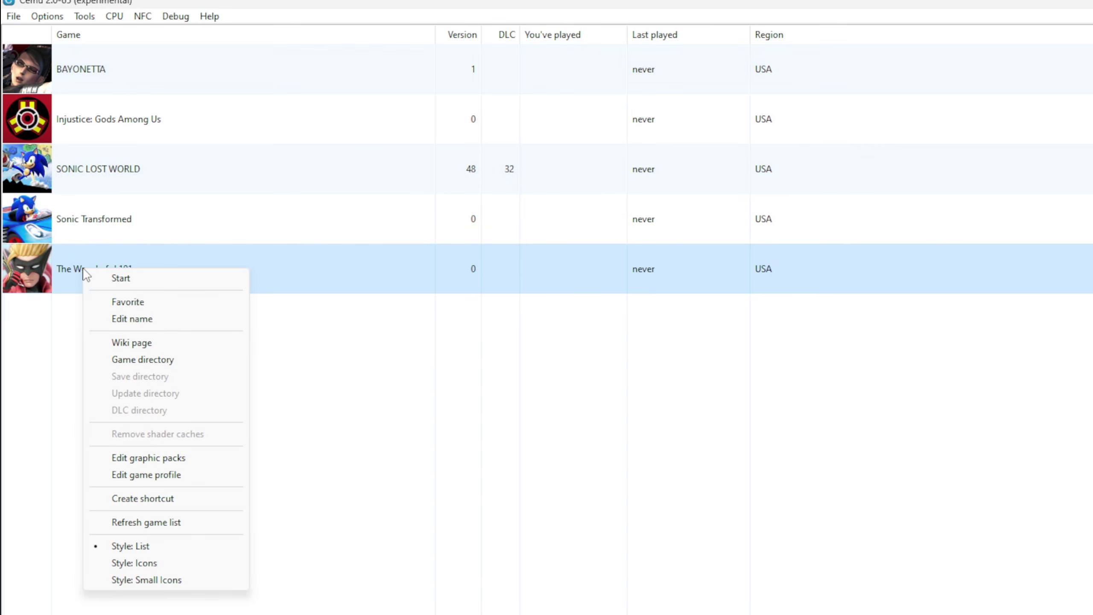
click(128, 458)
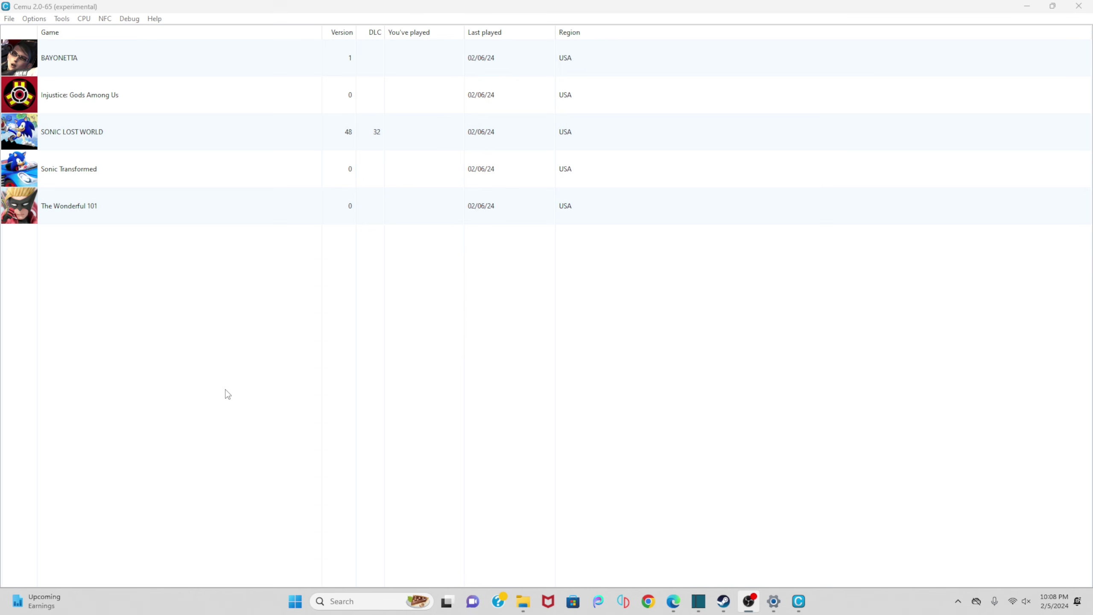
Launch Sonic Transformed from the game list.
double_click(34, 174)
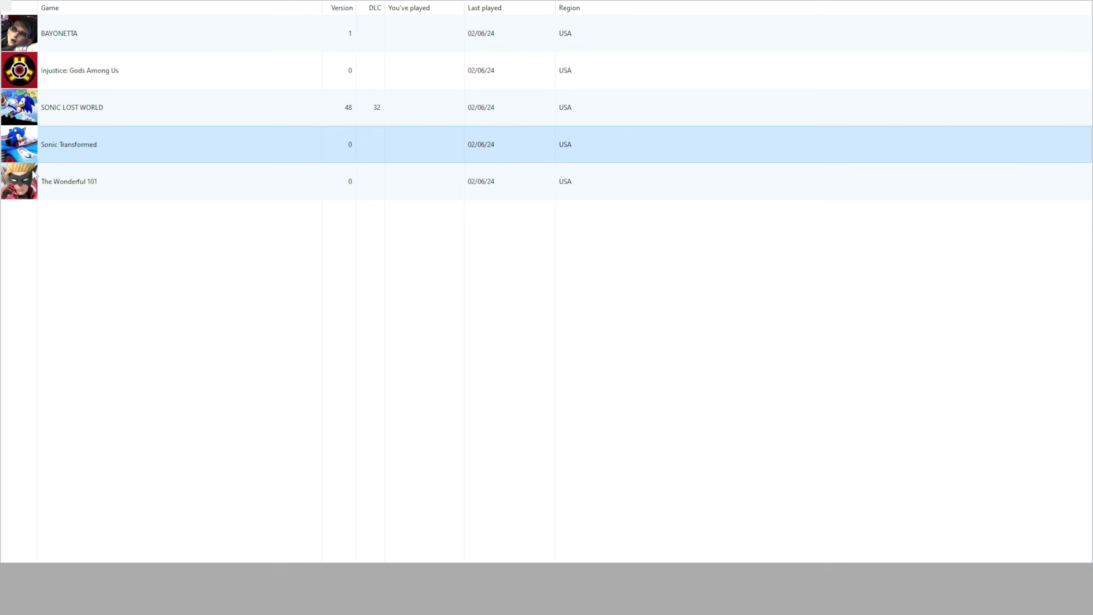